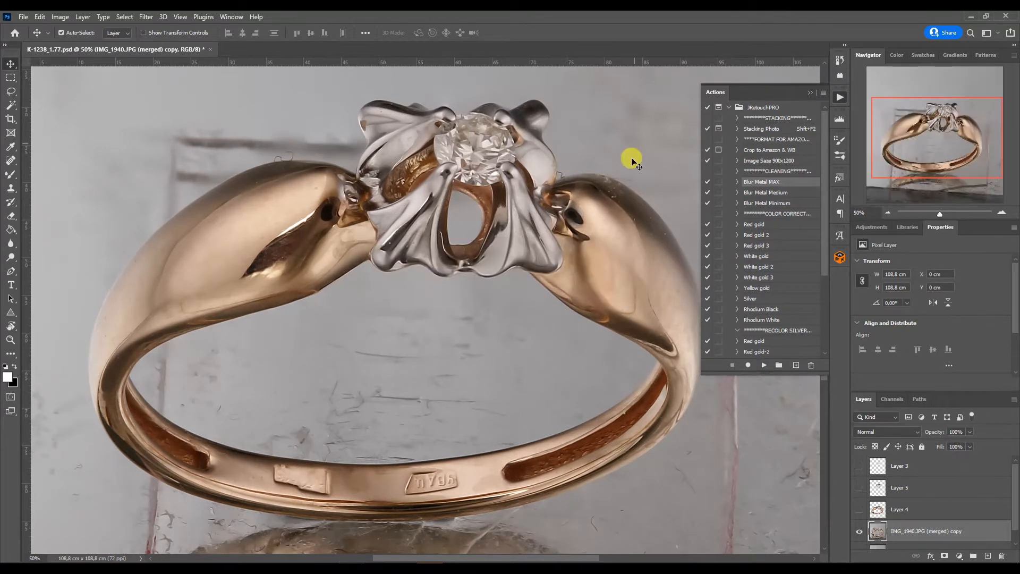
Run the Blur Metal MAX action on the merged copy layer and mask out its effect on the setting and textured inner recesses.
left_click(765, 365)
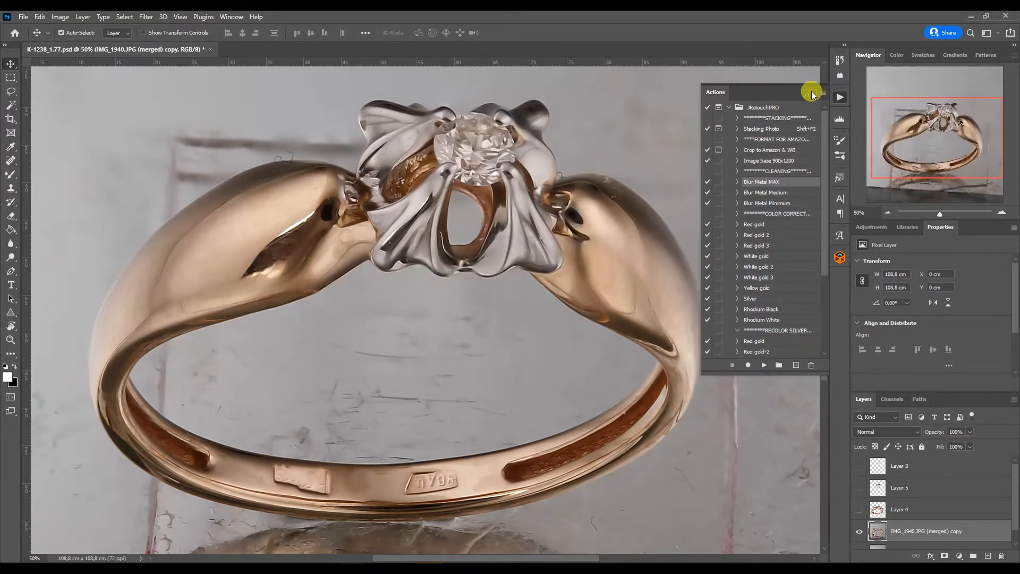
left_click(9, 173)
left_click(36, 177)
right_click(448, 157)
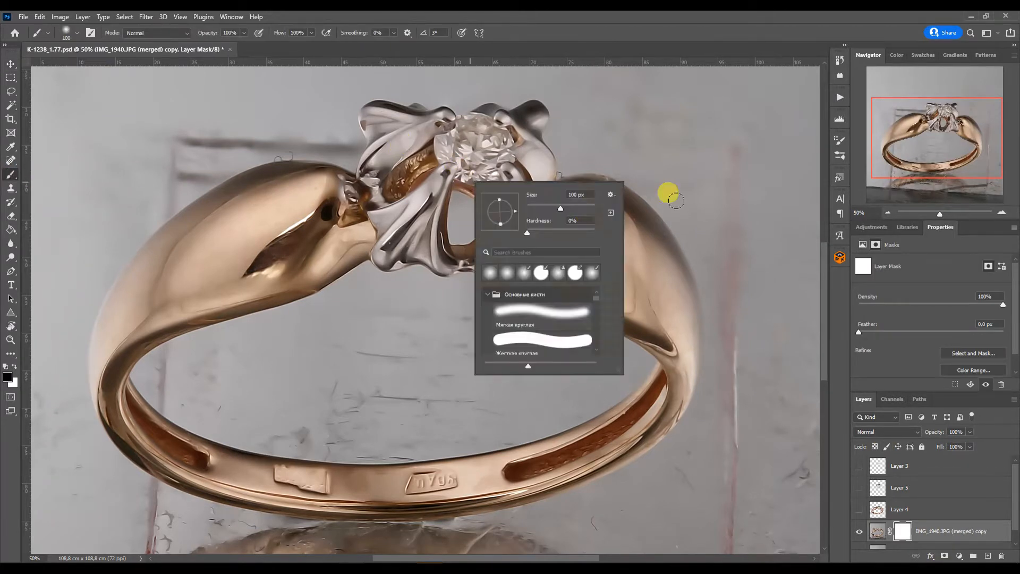
left_click_drag(396, 186, 419, 160)
left_click_drag(483, 204, 464, 247)
key("[")
left_click_drag(524, 165, 525, 157)
left_click_drag(144, 413, 207, 459)
left_click_drag(647, 411, 559, 459)
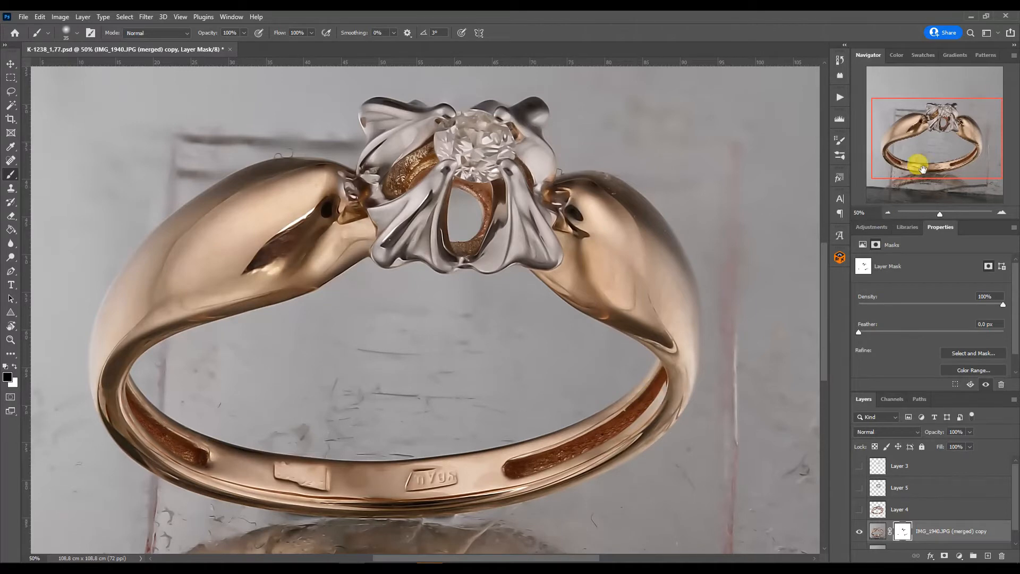
Merge the masked blur result into a new copy layer and switch to the Mixer Brush tool.
key("ctrl+e")
right_click(9, 174)
left_click(47, 211)
Smooth the white metal of the front prongs with the Mixer Brush, following their folds and adjusting the brush size.
left_click(1002, 213)
left_click(1003, 213)
left_click_drag(915, 140, 913, 128)
key("]")
key("]")
key("]")
mouse_move(375, 332)
left_mouse_down()
mouse_move(461, 214)
mouse_move(434, 245)
left_mouse_up()
key("]")
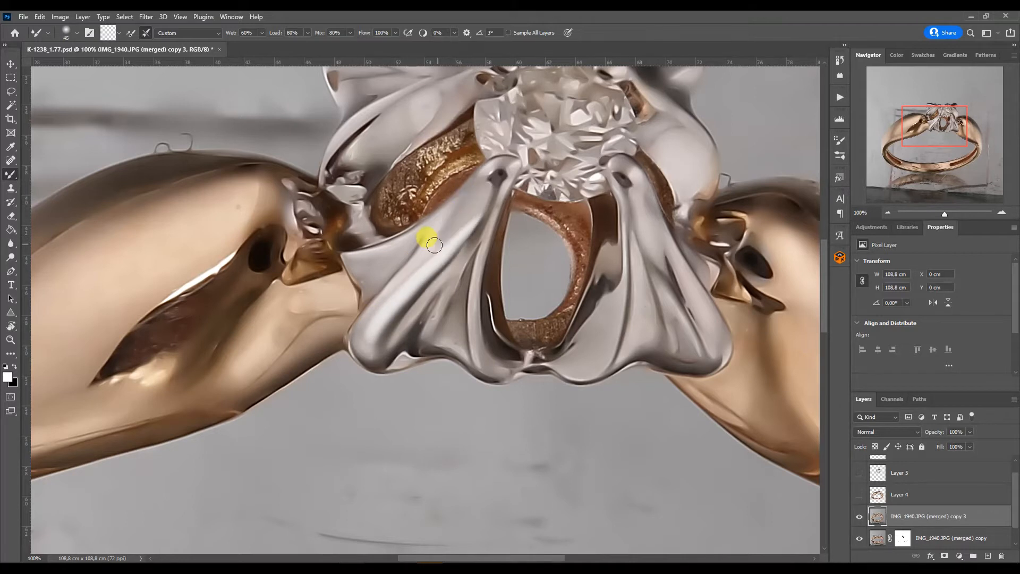
key("[")
key("[")
key("]")
left_click_drag(509, 192, 551, 160)
key("[")
left_click_drag(595, 319, 601, 286)
left_click_drag(688, 293, 674, 261)
Blend the metal surfaces of the upper prongs around the stone with a smaller Mixer Brush.
left_click_drag(928, 117, 930, 112)
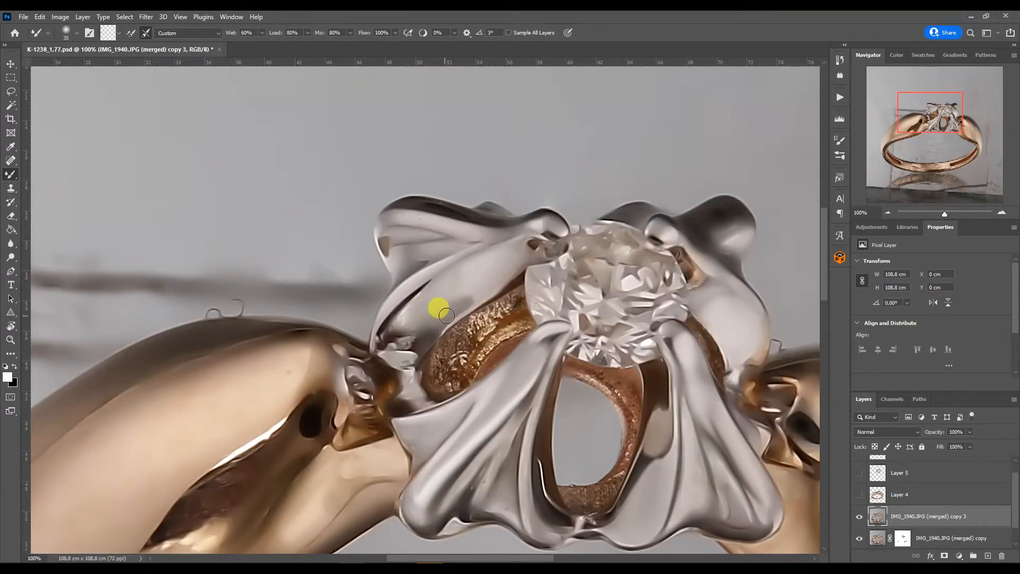
key("bracketleft")
key("bracketleft")
key("bracketleft")
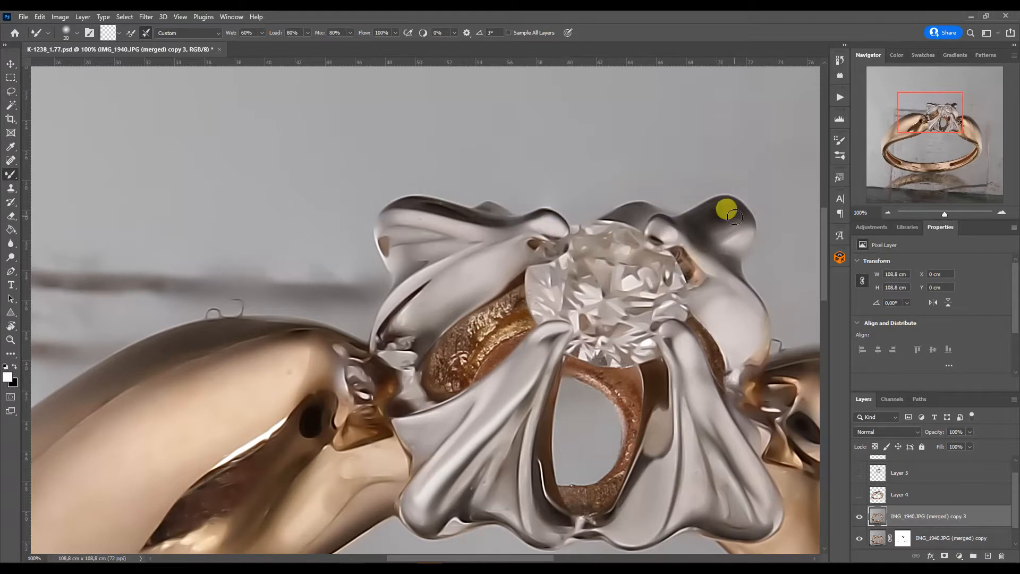
Smooth the left gold shoulder of the ring with a large Mixer Brush and blend away its dark reflection.
left_click_drag(929, 115, 912, 131)
key("bracketright")
key("bracketright")
key("bracketright")
key("bracketright")
key("bracketright")
key("bracketright")
key("bracketright")
key("bracketright")
key("bracketright")
key("bracketright")
key("bracketright")
left_click_drag(420, 183, 316, 222)
mouse_move(470, 181)
left_mouse_down()
mouse_move(347, 197)
mouse_move(170, 358)
mouse_move(496, 190)
mouse_move(531, 269)
mouse_move(262, 296)
mouse_move(226, 343)
left_mouse_up()
key("bracketleft")
key("bracketleft")
left_click_drag(194, 400, 162, 393)
Smooth the reflections on the right gold shoulder of the ring with the Mixer Brush.
left_click_drag(920, 130, 965, 137)
key("bracketleft")
key("bracketleft")
key("bracketleft")
key("bracketleft")
key("bracketleft")
mouse_move(408, 106)
left_mouse_down()
mouse_move(447, 123)
mouse_move(467, 153)
mouse_move(462, 226)
mouse_move(416, 159)
mouse_move(499, 312)
mouse_move(533, 331)
mouse_move(583, 416)
mouse_move(426, 289)
mouse_move(367, 110)
mouse_move(409, 125)
left_mouse_up()
key("bracketright")
key("bracketright")
key("bracketright")
key("bracketright")
key("bracketright")
key("bracketright")
key("bracketleft")
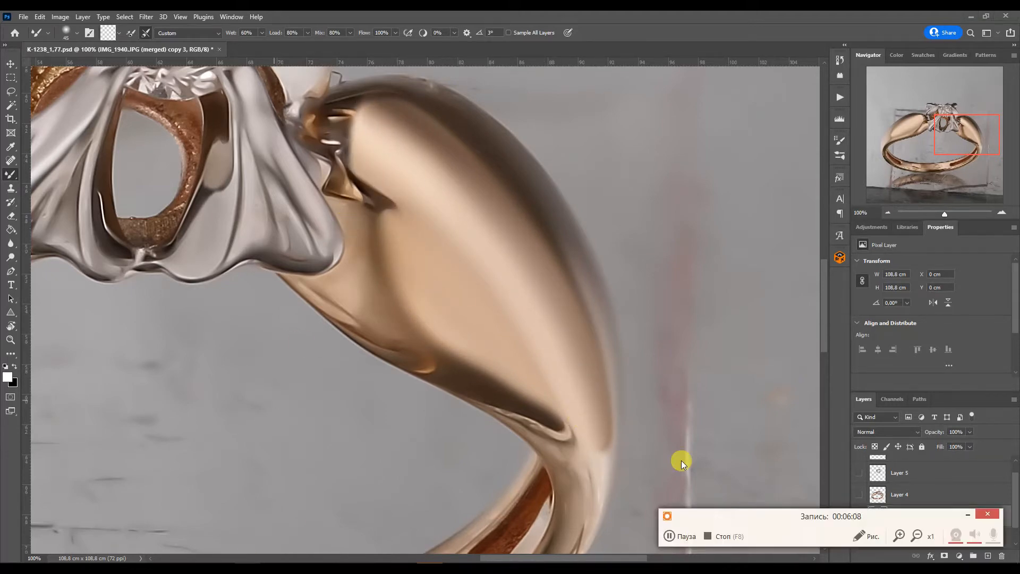
Refine the highlights and shadows on the folds of both front prongs with a small Mixer Brush.
left_click_drag(951, 127, 913, 116)
key("bracketright")
mouse_move(447, 188)
left_mouse_down()
mouse_move(412, 199)
mouse_move(447, 187)
mouse_move(434, 191)
mouse_move(471, 151)
left_mouse_up()
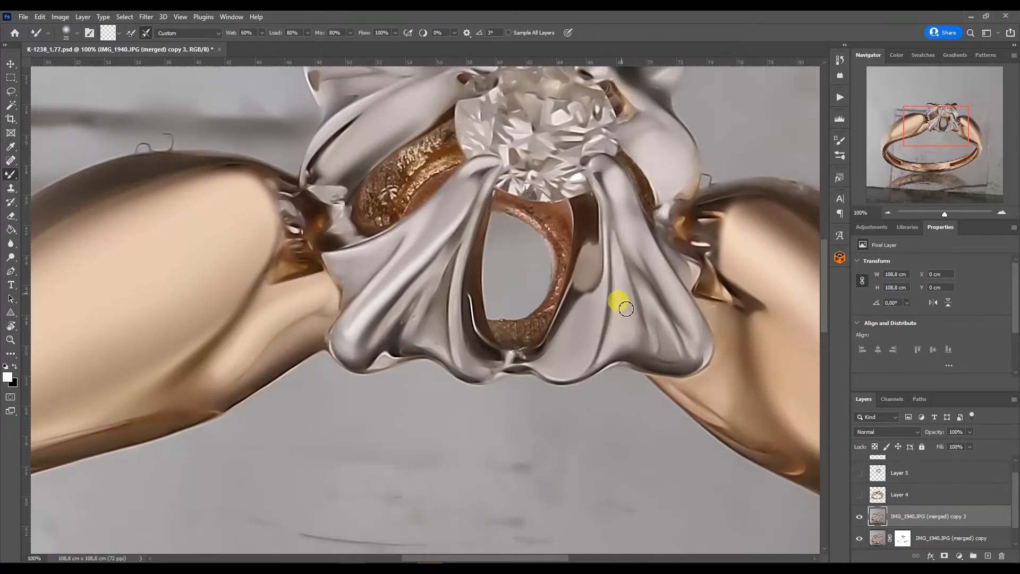
key("bracketright")
key("bracketright")
key("bracketright")
mouse_move(585, 290)
left_mouse_down()
mouse_move(585, 273)
mouse_move(592, 296)
left_mouse_up()
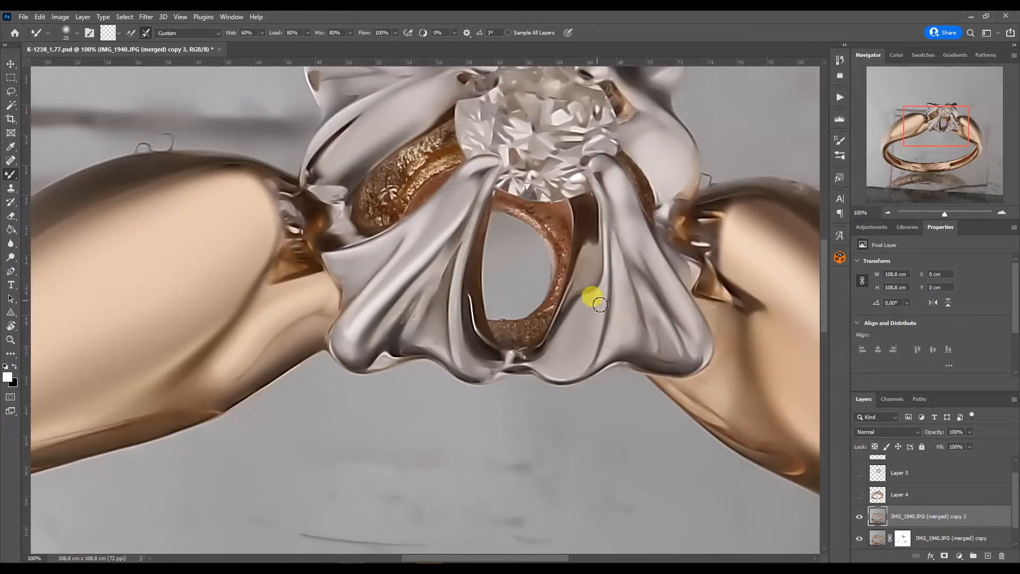
key("bracketright")
mouse_move(451, 278)
left_mouse_down()
mouse_move(429, 320)
mouse_move(486, 213)
mouse_move(445, 236)
left_mouse_up()
key("bracketright")
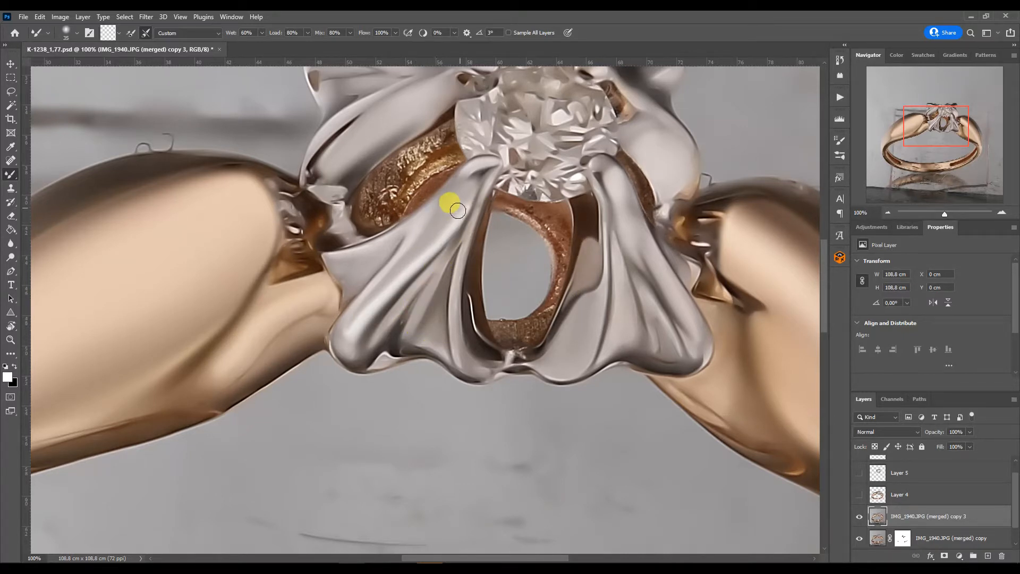
Touch up the upper prongs above the gold gallery with a larger Mixer Brush.
mouse_move(925, 126)
left_mouse_down()
mouse_move(916, 120)
mouse_move(926, 118)
left_mouse_up()
key("bracketright")
key("bracketright")
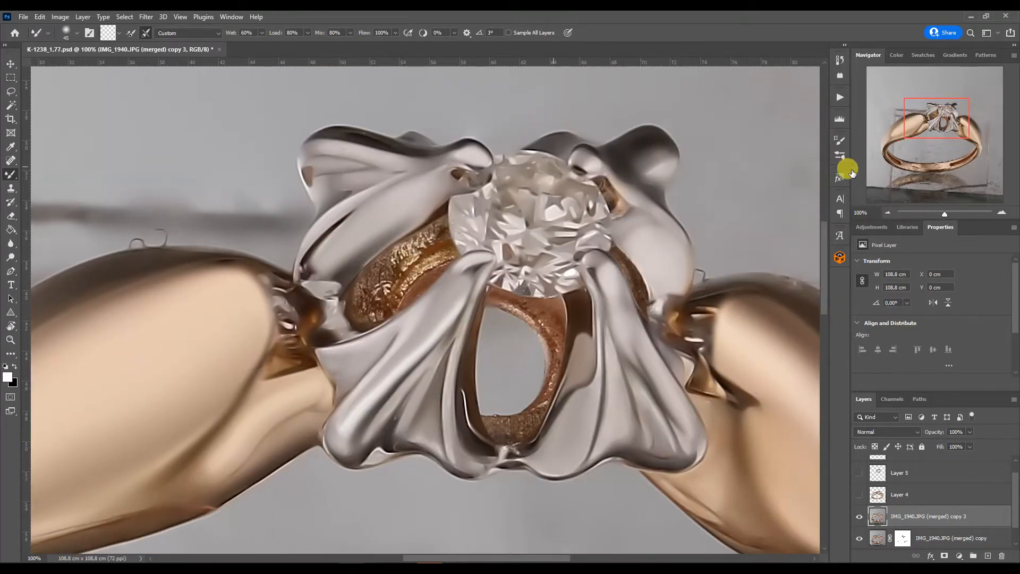
Blend the remaining uneven tones on the right gold shoulder with the Mixer Brush at varying sizes.
mouse_move(922, 119)
left_mouse_down()
mouse_move(880, 136)
mouse_move(960, 137)
left_mouse_up()
key("bracketright")
key("bracketright")
key("bracketright")
key("bracketright")
key("bracketleft")
key("bracketleft")
mouse_move(666, 349)
left_mouse_down()
mouse_move(611, 300)
mouse_move(646, 310)
mouse_move(578, 281)
mouse_move(613, 288)
mouse_move(606, 281)
mouse_move(630, 304)
left_mouse_up()
key("bracketright")
key("bracketright")
key("bracketright")
key("bracketright")
key("bracketright")
key("bracketright")
key("bracketright")
Smooth the lower right side of the gold band beside the inner recess with the Mixer Brush.
left_click_drag(939, 156, 944, 169)
key("bracketleft")
key("bracketleft")
left_click_drag(605, 159, 567, 286)
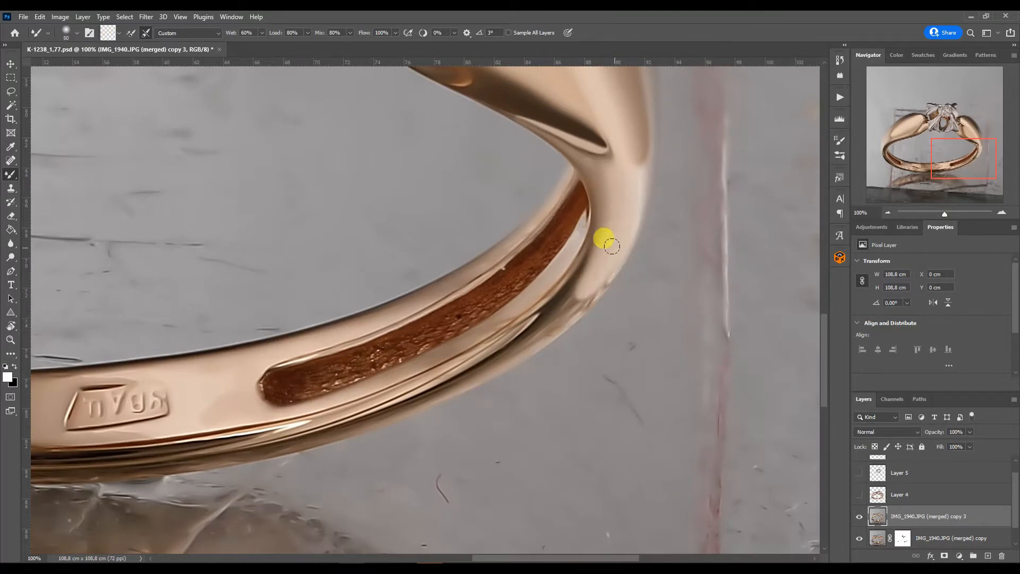
Run the Add Sharpness action on the retouched merged copy 3 layer.
key("F7")
left_click(968, 517)
left_click_drag(943, 147, 909, 123)
left_click(888, 213)
left_click(889, 213)
left_click(889, 213)
left_click(889, 213)
left_click(840, 96)
left_click_drag(824, 165, 837, 264)
left_click(767, 332)
left_click(765, 365)
left_click(811, 92)
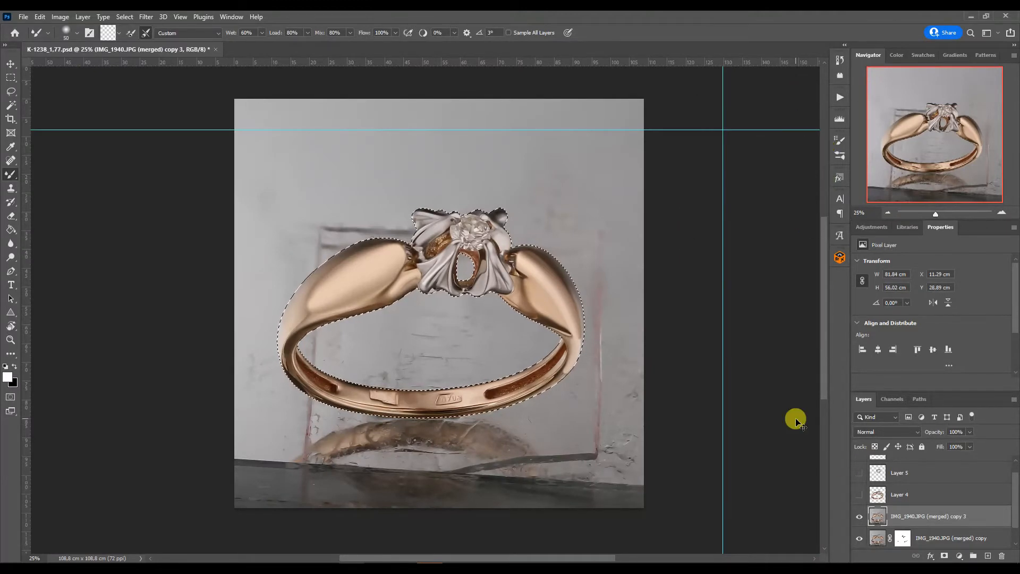
Copy the selected ring and its white metal setting onto separate new layers, replacing the old Layer 4 and Layer 5 cutouts.
key("ctrl+j")
left_click(880, 476, "ctrl")
left_click(1001, 213)
left_click(1001, 213)
left_click(1001, 213)
left_click_drag(908, 155, 907, 145)
left_click(10, 92)
mouse_move(344, 204)
left_mouse_down()
mouse_move(377, 213)
mouse_move(392, 246)
mouse_move(367, 256)
left_mouse_up()
mouse_move(644, 239)
left_mouse_down()
mouse_move(670, 223)
mouse_move(651, 231)
left_mouse_up()
key("shift")
key("ctrl+j")
left_click(876, 473)
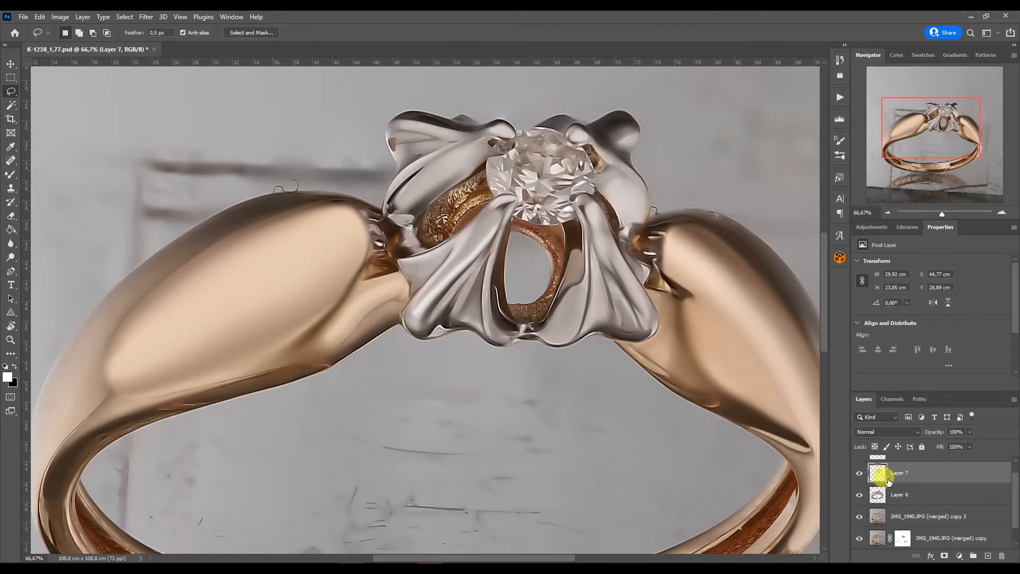
key("Delete")
Add a new layer directly beneath the ring cutout and fill it with white as the background.
left_click(888, 213)
left_click(888, 213)
left_click(889, 213)
left_click(889, 213)
left_click(880, 531)
left_click(988, 556)
left_click(10, 230)
left_click(15, 367)
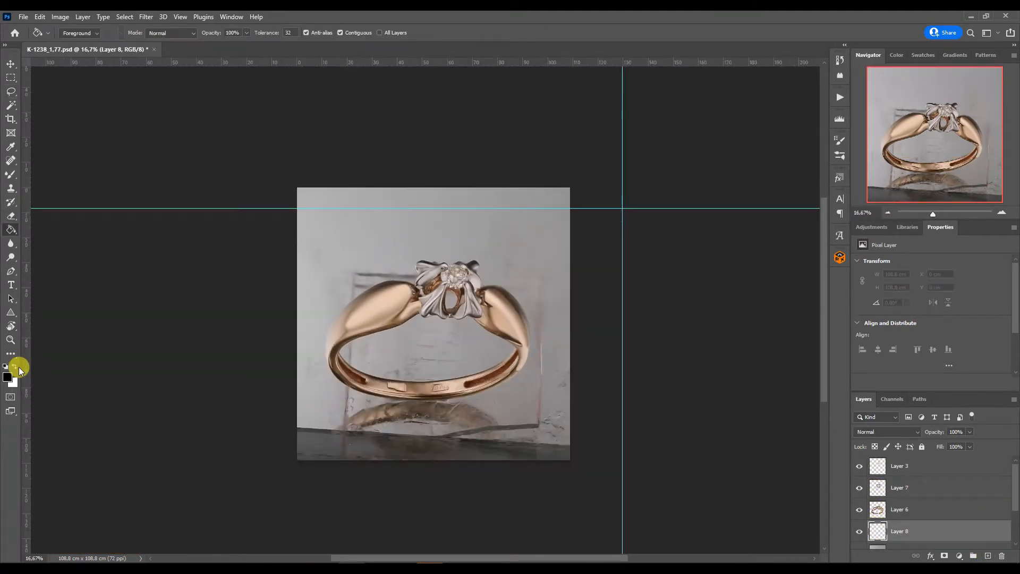
left_click(380, 250)
Open glare-parts from the product parts folder and place its curved gold part in the ring document, above the right shoulder.
left_click(10, 63)
key("ctrl+plus")
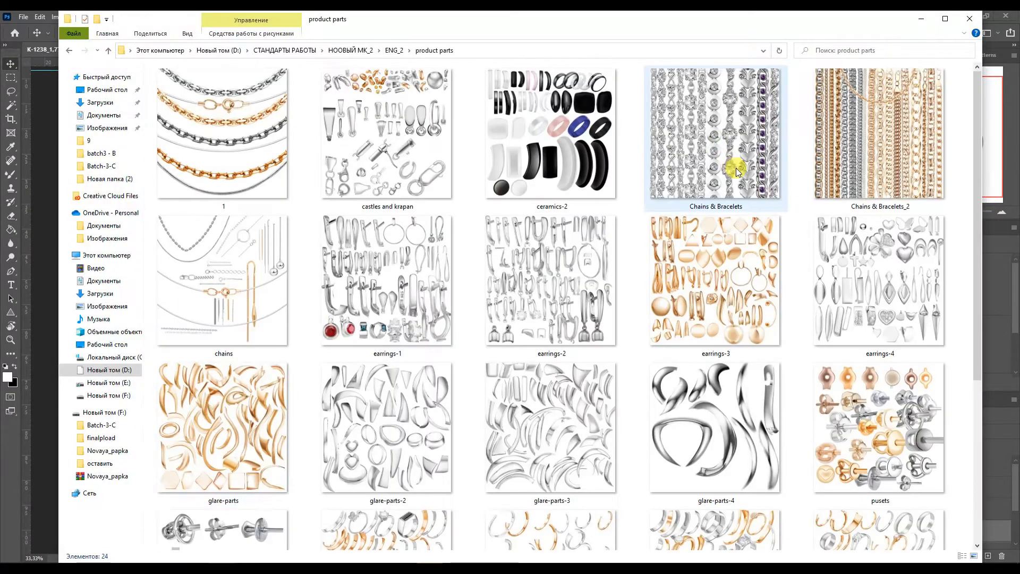
left_click(228, 433)
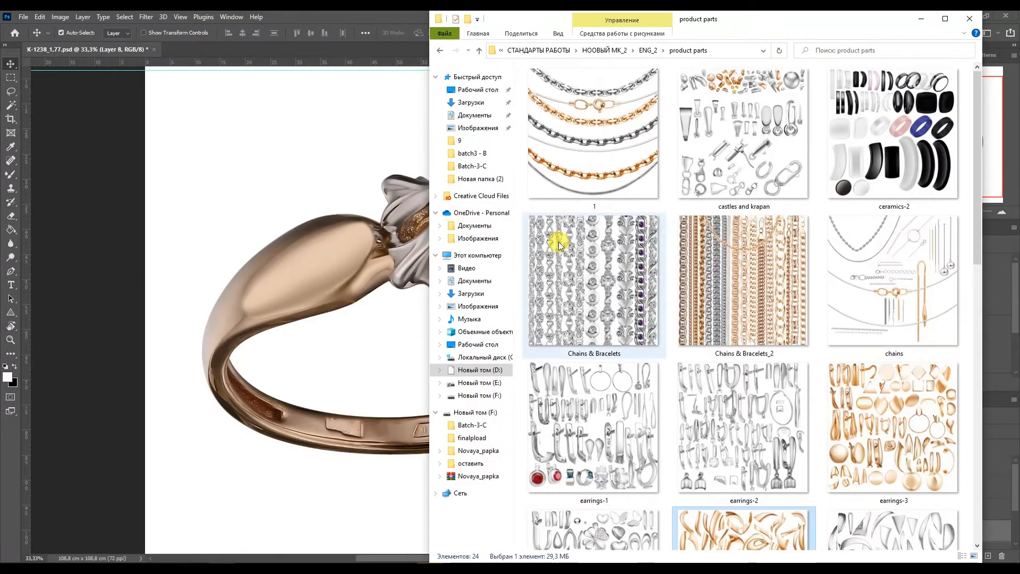
scroll(762, 358, "down", 2)
left_click_drag(762, 358, 307, 47)
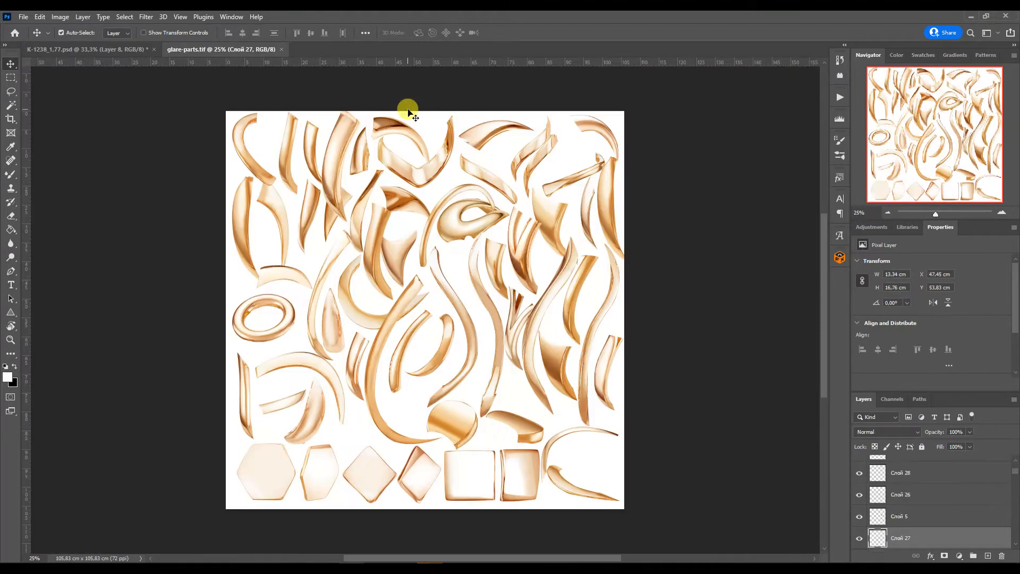
left_click_drag(307, 359, 599, 153)
left_click_drag(595, 112, 578, 143)
Run the Red gold action on the ring's Layer 6.
left_click(567, 280)
left_click(840, 97)
scroll(819, 235, "up", 3)
left_click(754, 109)
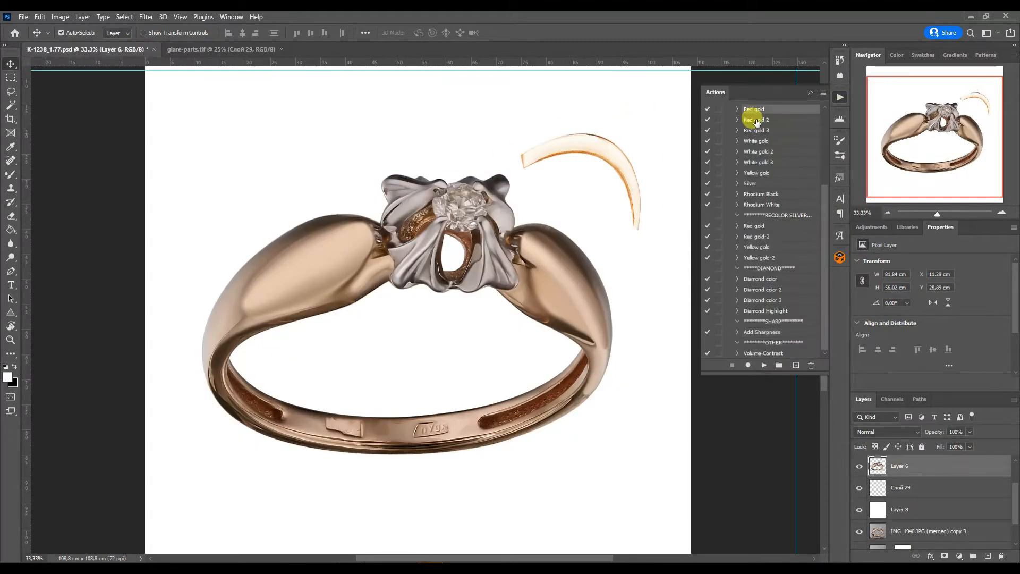
left_click(764, 365)
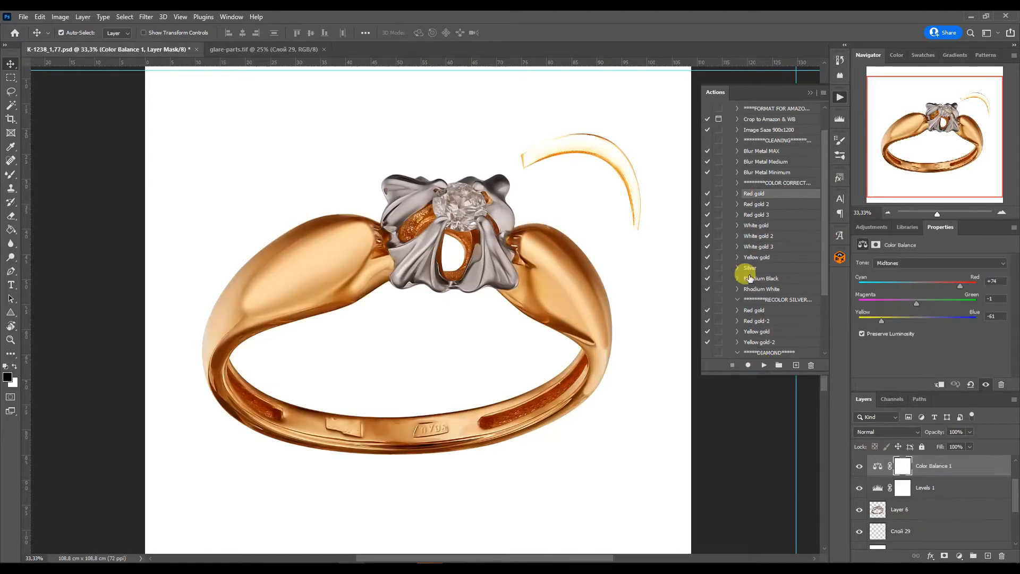
Clip the Levels and Color Balance adjustments to Layer 6 and set the Levels midtones to 2.62 and white point to 211.
left_click(811, 93)
left_click(874, 498, "alt")
left_click(878, 477, "alt")
left_click_drag(933, 339, 878, 339)
left_click_drag(996, 339, 984, 340)
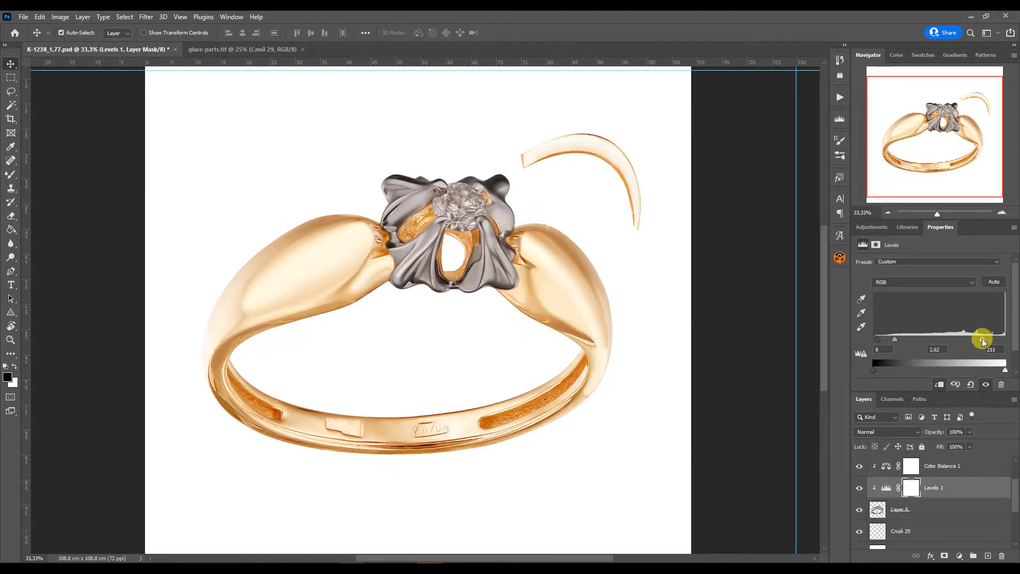
Duplicate Layer 6 with its two adjustments, merge the copies into one layer, and move the gold part's layer above it.
left_click(882, 463, "ctrl")
left_click(868, 510, "ctrl")
key("ctrl+j")
key("ctrl+e")
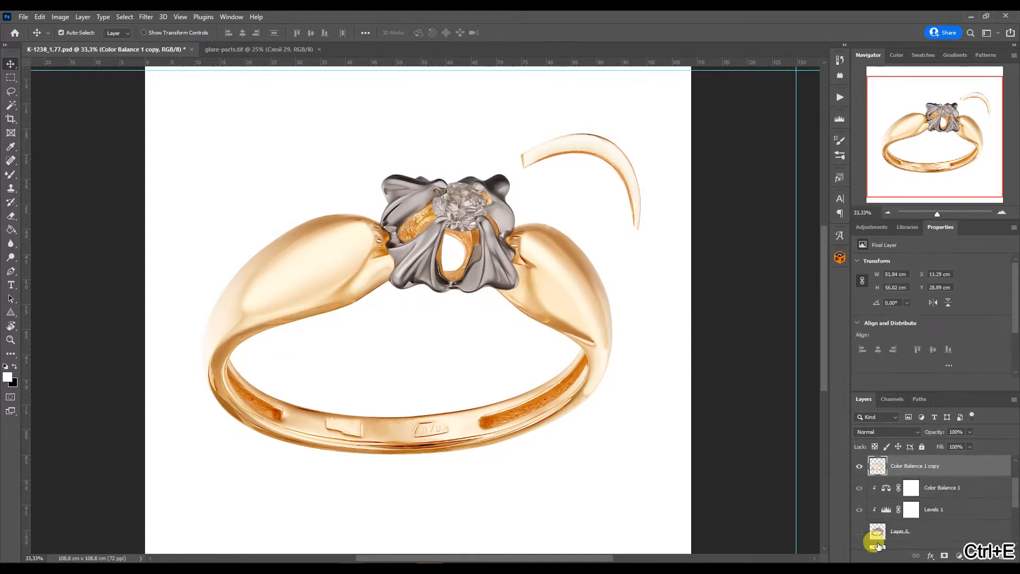
left_click_drag(876, 545, 887, 499)
Start a Pen path at the left shoulder near the setting and trace its lower edge toward the band.
left_click(385, 239)
left_click(1001, 212)
key("p")
left_click_drag(931, 142, 926, 151)
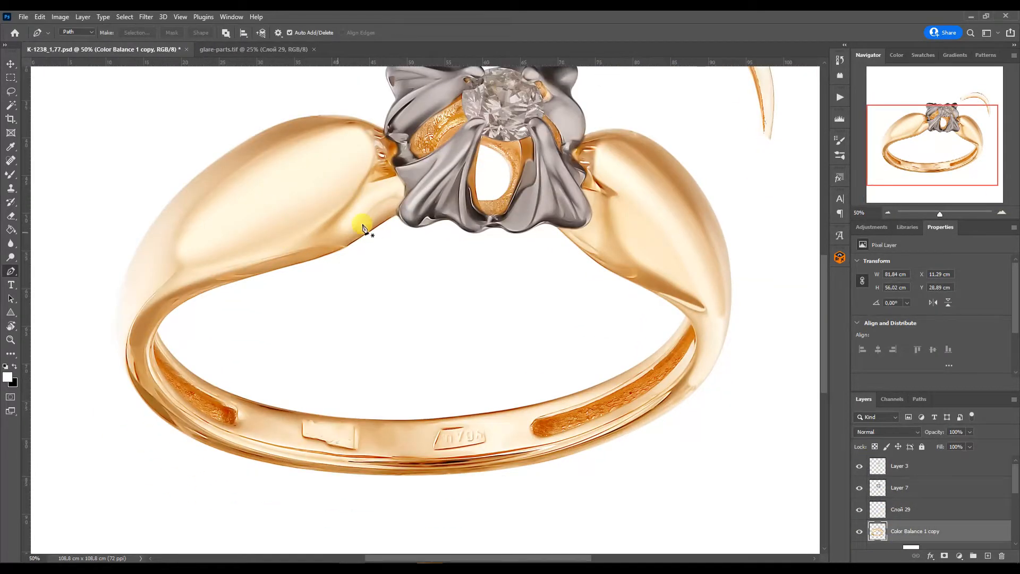
left_click(356, 227)
left_click(302, 250)
left_click_drag(356, 228, 340, 241)
left_click_drag(301, 250, 261, 261)
Continue the path around the outer left bend of the band, redoing misplaced anchor points and adjusting the curve.
left_click(129, 334)
left_click_drag(261, 261, 138, 257)
key("ctrl+z")
key("ctrl+z")
left_click(128, 339)
left_click(147, 303)
key("ctrl+z")
left_click_drag(210, 255, 267, 260)
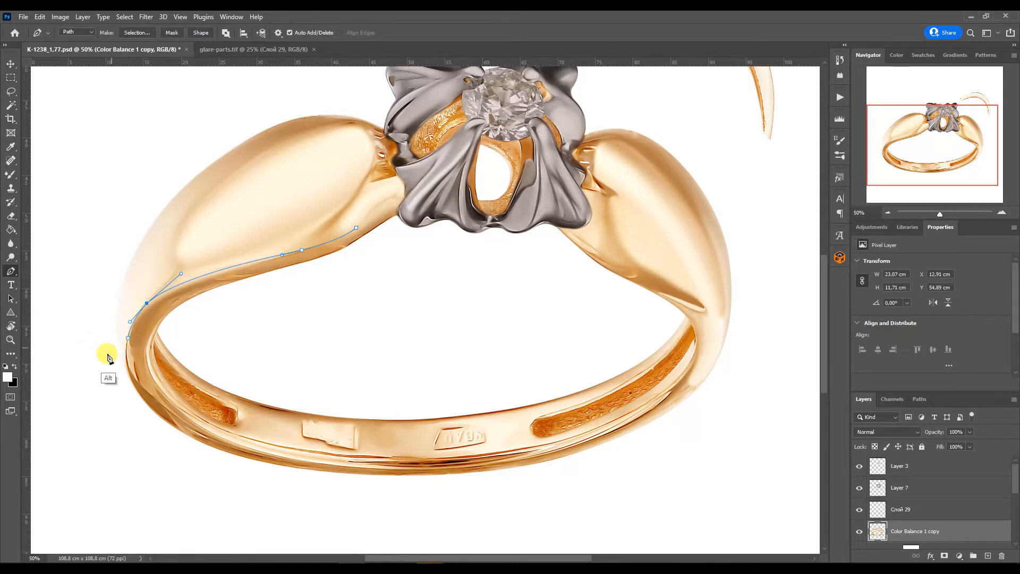
Trace the path along the band's outer bottom edge and up to its outer right side, refining the curve.
left_click_drag(225, 451, 452, 510)
left_click(434, 474)
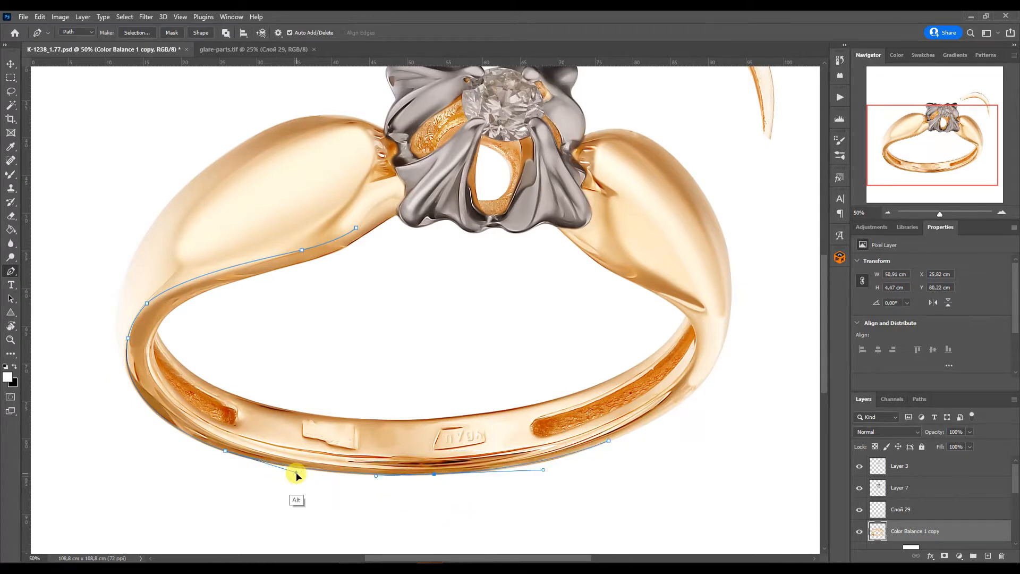
left_click_drag(724, 336, 729, 393)
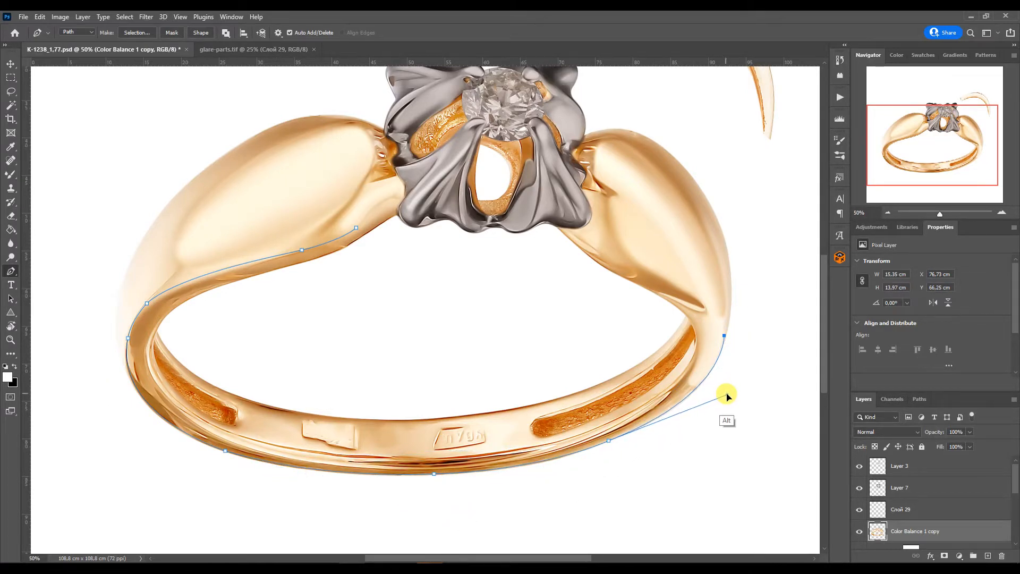
key("ctrl+z")
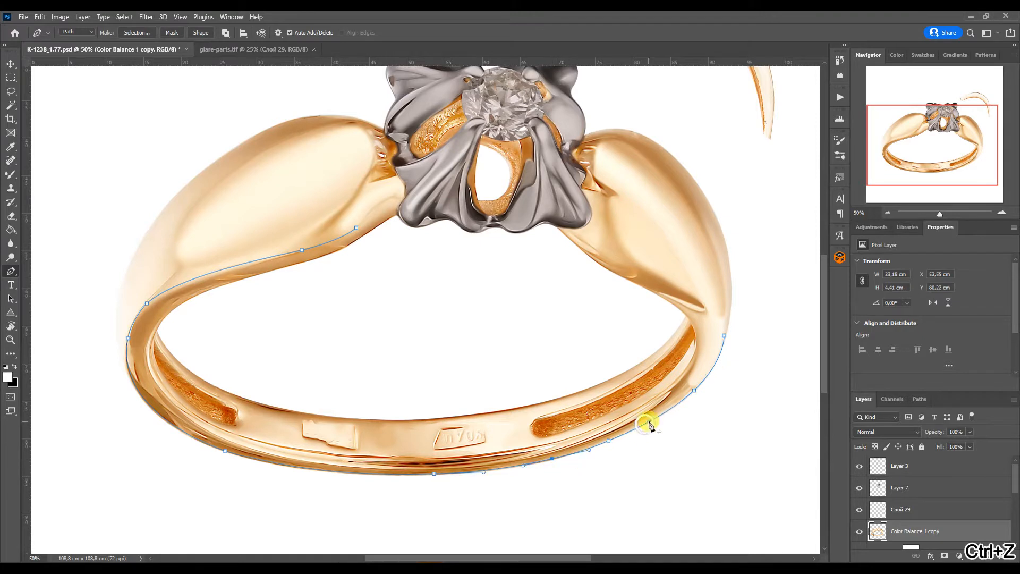
left_click_drag(609, 440, 598, 446)
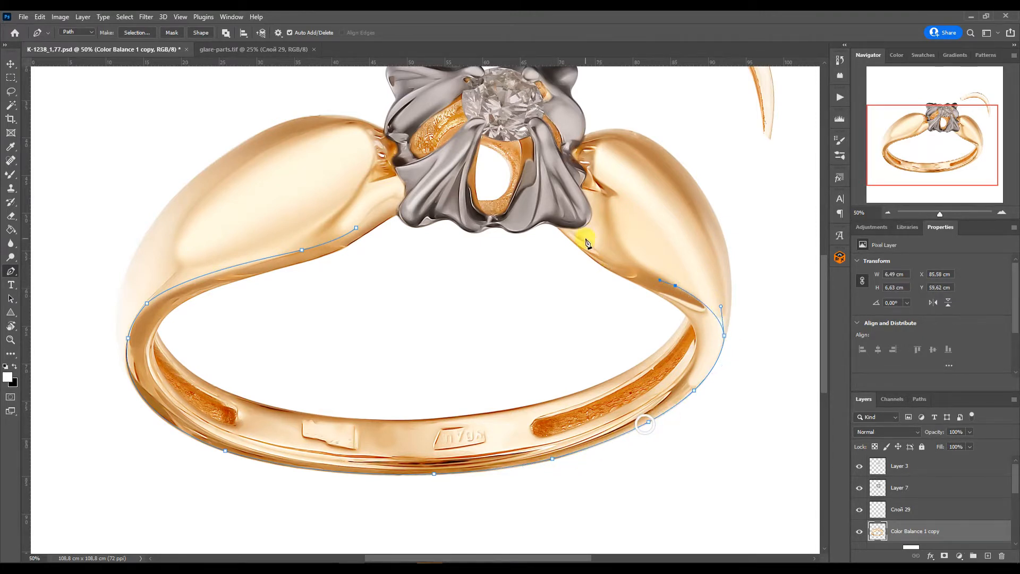
Run the path along the right shoulder's lower edge to the setting and back down the rim's inner edge.
left_click_drag(620, 268, 660, 280)
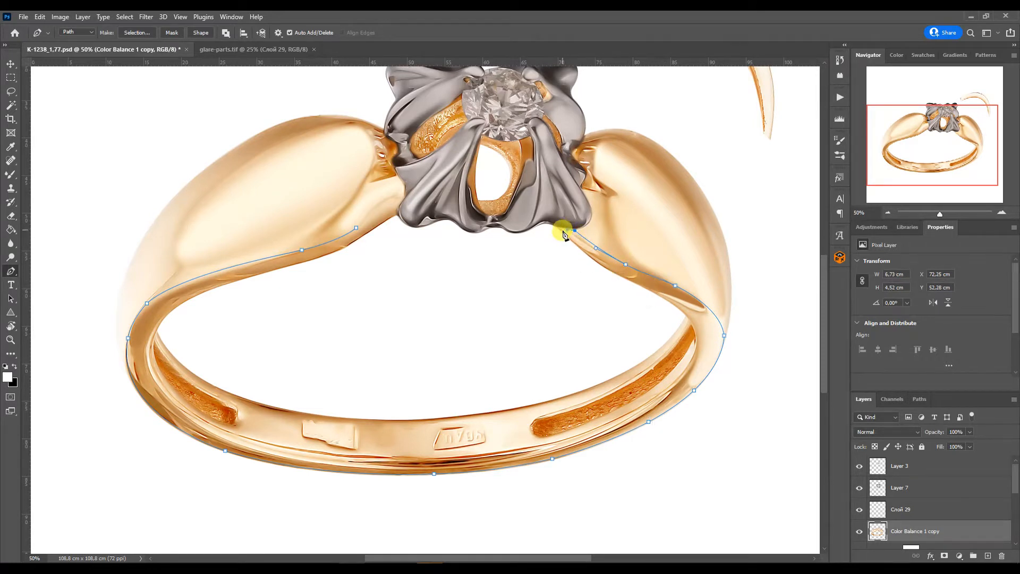
left_click_drag(592, 261, 653, 299)
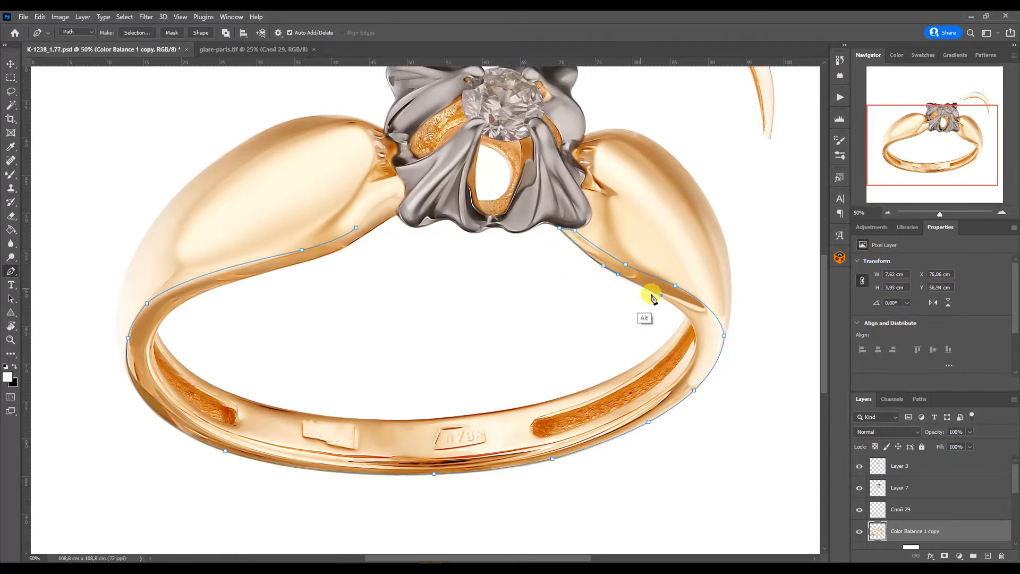
left_click(651, 290, "ctrl")
left_click_drag(709, 317, 685, 311)
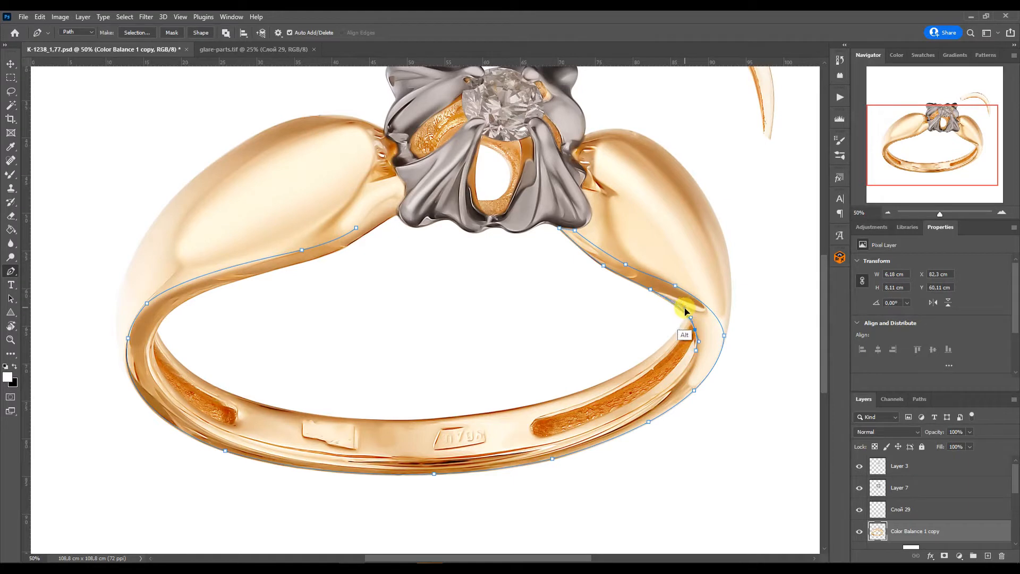
left_click_drag(696, 352, 681, 387)
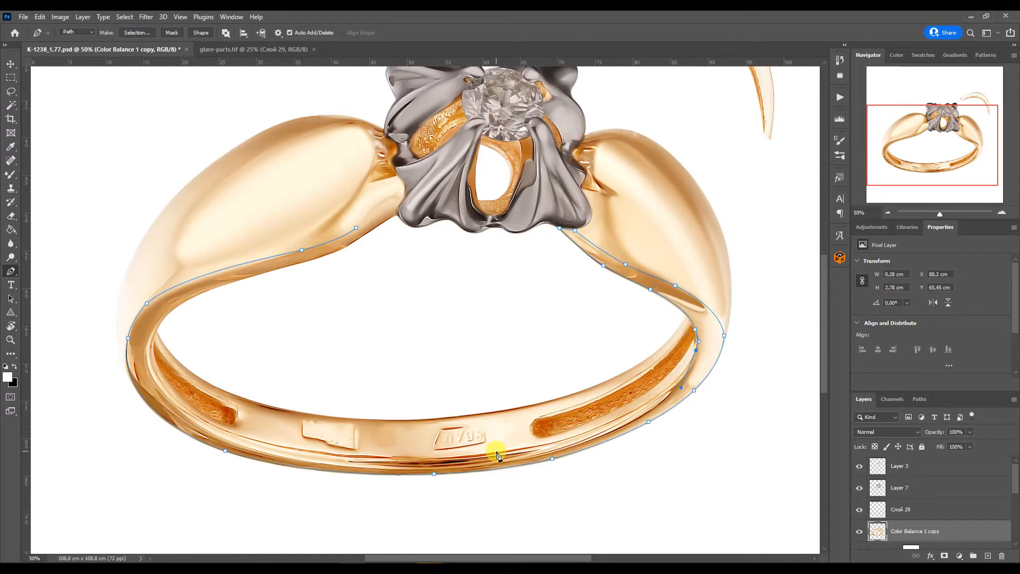
Trace the path along the front rim's inner edge across the bottom to the band's left side.
left_click_drag(681, 387, 653, 450)
left_click(435, 472, "ctrl")
left_click(152, 343)
left_click_drag(372, 464, 133, 471)
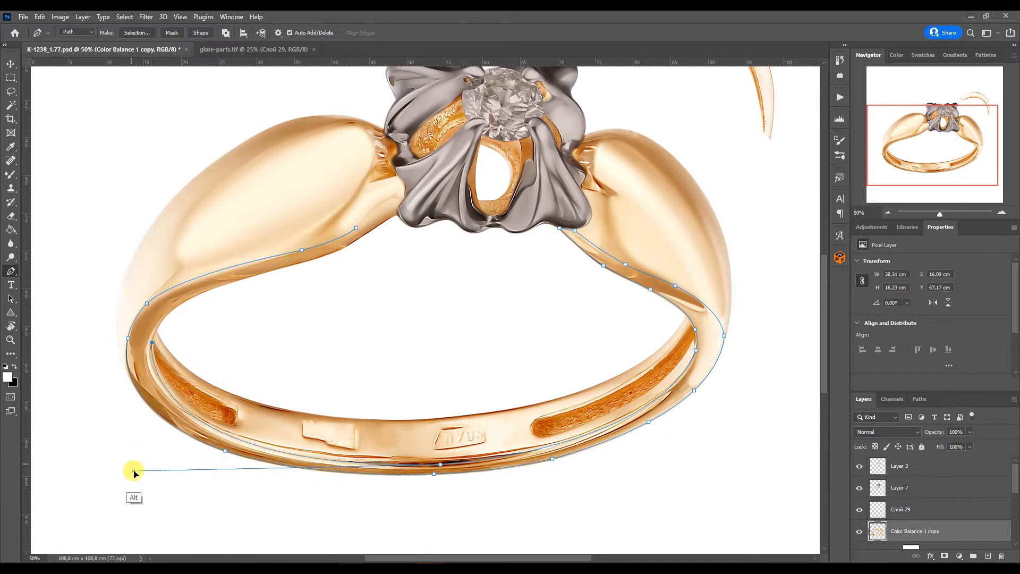
left_click_drag(437, 467, 654, 460)
left_click_drag(130, 472, 123, 471)
Follow the inner edge of the left shoulder up to the setting and close the rim path.
left_click(214, 288)
left_click_drag(152, 342, 157, 304)
key("ctrl+z")
left_click(311, 260)
left_click_drag(238, 279, 265, 271)
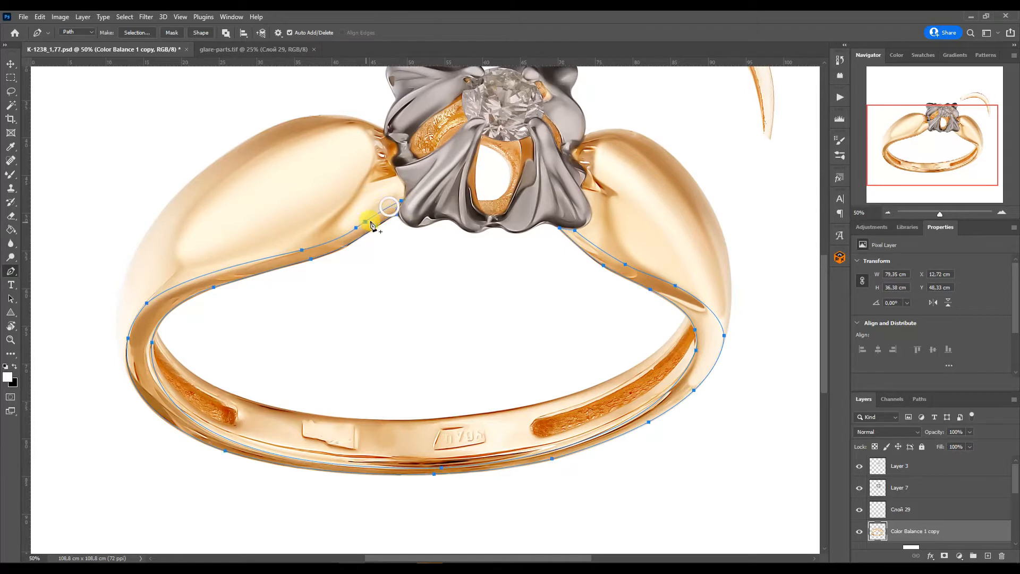
Load the rim path as a selection and copy that area to a new layer.
left_click_drag(930, 142, 913, 148)
left_click(919, 398)
left_click(855, 419, "ctrl")
left_click(863, 398)
key("ctrl+j")
Duplicate the Color Balance 1 copy layer and clip the duplicate to the original.
left_click(877, 546)
key("ctrl+j")
scroll(890, 513, "down", 1)
left_click(890, 511, "alt")
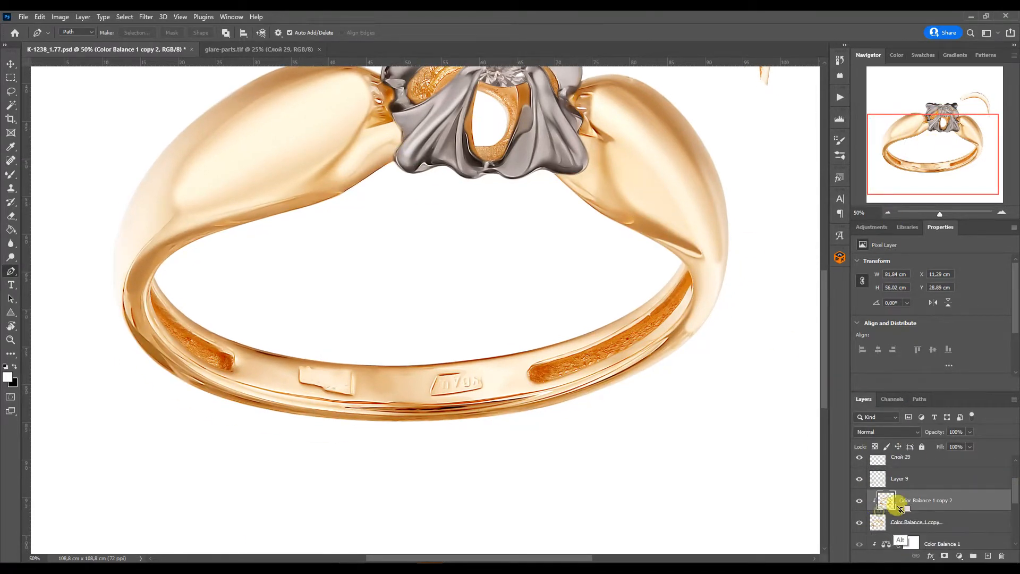
Paint gold along the band's front rim, from the lower left to the right bend, on Color Balance 1 copy 2 with a 125 px brush.
left_click(20, 175)
left_click(1002, 212)
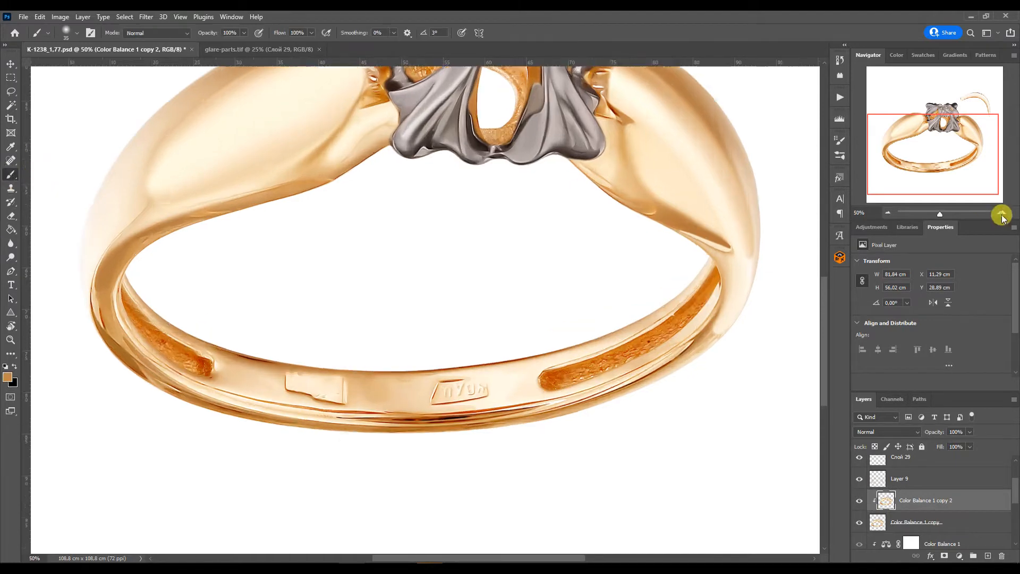
scroll(234, 325, "up", 1)
key("bracketright")
key("bracketright")
key("bracketright")
key("bracketright")
left_click_drag(424, 453, 820, 501)
left_click_drag(898, 155, 931, 159)
left_click_drag(413, 433, 813, 363)
left_click_drag(933, 161, 956, 159)
left_click_drag(501, 411, 671, 306)
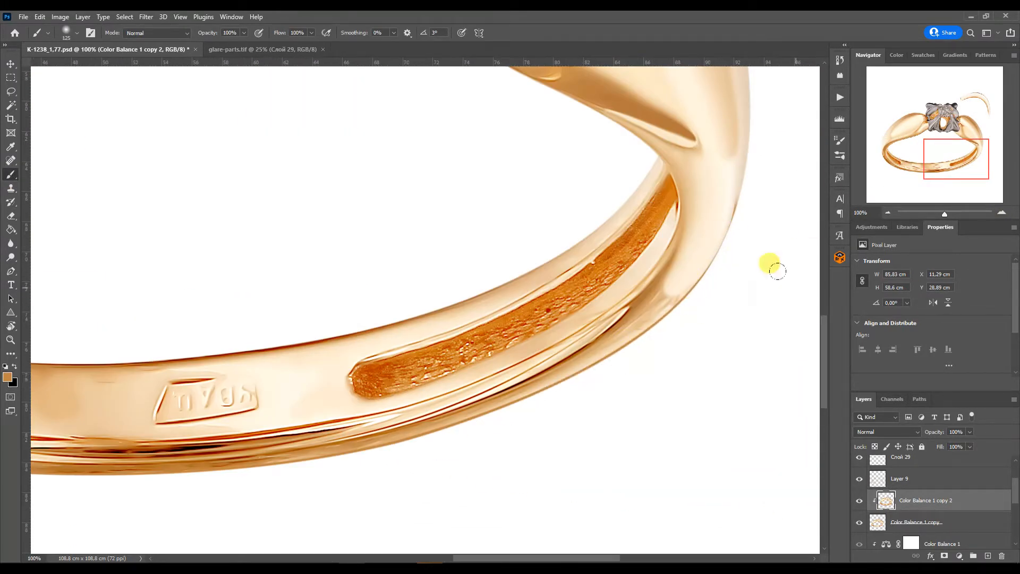
Move the curved gold part down onto the band's right side and clip it to Layer 9.
key("ctrl+minus")
key("ctrl+minus")
key("ctrl+minus")
key("ctrl+minus")
left_click(10, 63)
left_click_drag(489, 139, 501, 294)
key("ctrl+t")
key("Return")
key("ctrl+alt+g")
Warp the gold part so it follows the right side of the band's rim.
left_click(1002, 212)
left_click(1002, 212)
key("ctrl+t")
right_click(549, 224)
left_click(566, 291)
left_click_drag(517, 193, 404, 175)
left_click_drag(594, 280, 612, 280)
left_click_drag(441, 341, 242, 405)
left_click_drag(487, 342, 469, 382)
left_click_drag(535, 341, 522, 334)
left_click_drag(243, 405, 208, 401)
left_click_drag(469, 382, 465, 396)
key("Return")
Duplicate the gold part, flip the copy horizontally, move it to the band's left side and clip it to Layer 9.
key("ctrl+j")
key("ctrl+t")
right_click(527, 236)
left_click(558, 445)
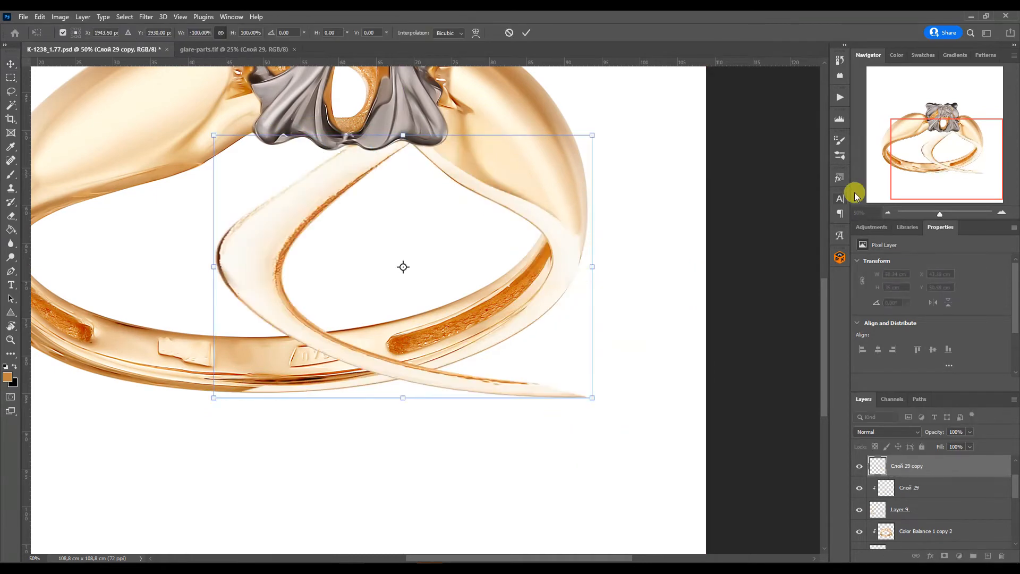
left_click_drag(922, 165, 898, 166)
left_click_drag(391, 221, 145, 237)
key("Return")
left_click(911, 477, "alt")
Warp the mirrored gold part so it follows the left side of the rim and meets the right part at the bottom.
key("ctrl+t")
right_click(405, 262)
left_click(485, 398)
left_click_drag(489, 406, 489, 391)
left_click_drag(109, 136, 88, 102)
left_click_drag(327, 160, 392, 156)
left_click_drag(111, 229, 95, 204)
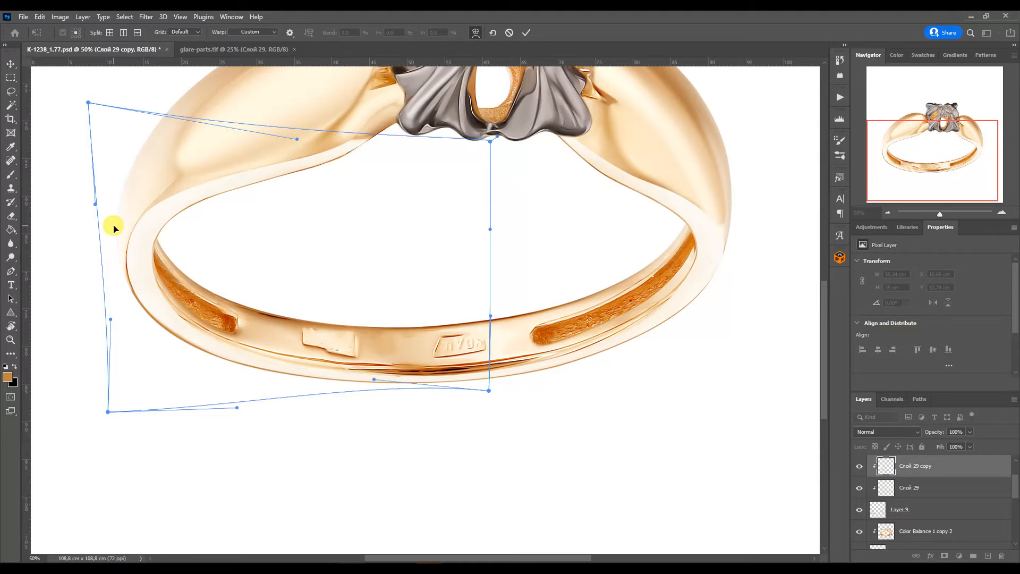
left_click_drag(297, 139, 360, 167)
left_click_drag(498, 137, 485, 73)
left_click_drag(360, 199, 387, 210)
left_click_drag(88, 133, 67, 108)
left_click_drag(387, 211, 415, 213)
left_click_drag(484, 73, 467, 60)
left_click_drag(414, 237, 439, 255)
left_click_drag(490, 196, 486, 155)
left_click_drag(439, 256, 446, 253)
left_click_drag(67, 132, 59, 123)
left_click_drag(446, 253, 462, 253)
left_click_drag(110, 374, 108, 387)
left_click_drag(489, 446, 489, 438)
key("Return")
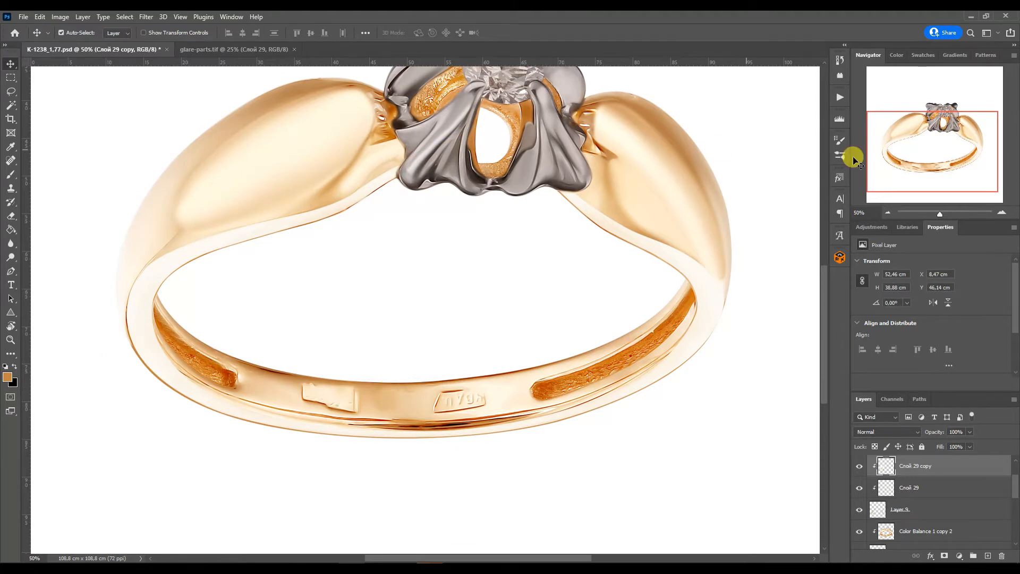
Merge the two clipped gold parts into one layer.
left_click(898, 142)
left_click(889, 213)
left_click(889, 212)
left_click(1001, 212)
left_click(1002, 213)
left_click(891, 488, "shift")
key("ctrl+e")
Run the Blur Metal MAX action on the merged gold part layer.
left_click(841, 98)
scroll(787, 180, "up", 1)
left_click(766, 184)
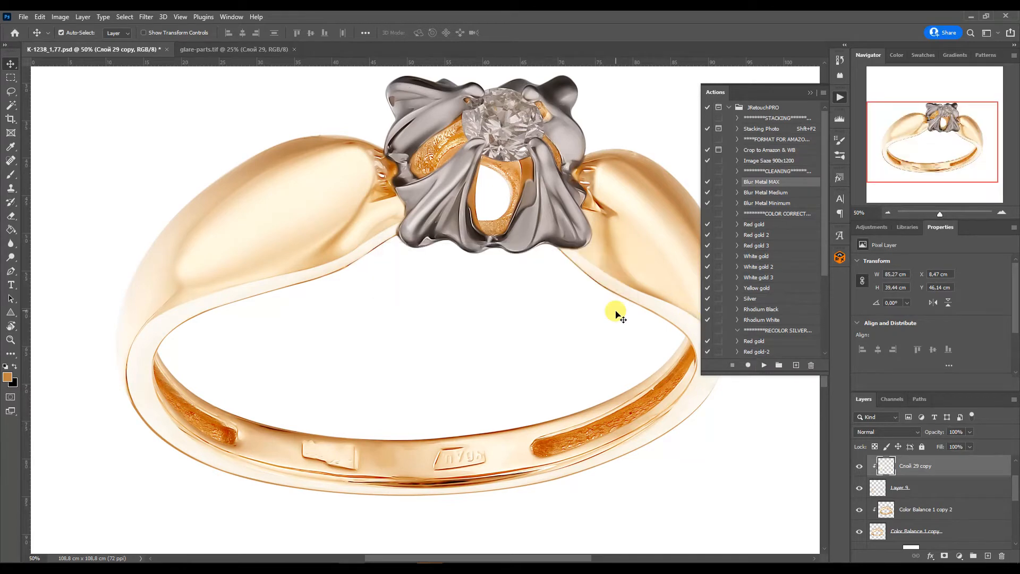
left_click(839, 97)
Paint sampled gold along the lower edges of both shoulders beside the rim on Color Balance 1 copy 2.
left_click(926, 509)
left_click(11, 174)
key("ctrl+plus")
key("ctrl+plus")
key("ctrl+plus")
left_click_drag(941, 141, 964, 143)
left_click(671, 341, "alt")
mouse_move(668, 340)
left_mouse_down()
mouse_move(486, 244)
mouse_move(243, 75)
left_mouse_up()
left_click_drag(964, 143, 950, 140)
left_click_drag(627, 217, 506, 140)
left_click_drag(951, 139, 913, 136)
mouse_move(659, 175)
left_mouse_down()
mouse_move(402, 306)
mouse_move(183, 376)
left_mouse_up()
left_click_drag(914, 139, 896, 145)
left_click_drag(591, 230, 249, 412)
Add a layer mask to Layer 9.
key("ctrl+minus")
key("ctrl+minus")
key("ctrl+minus")
key("ctrl+minus")
left_click(898, 466)
left_click(909, 488)
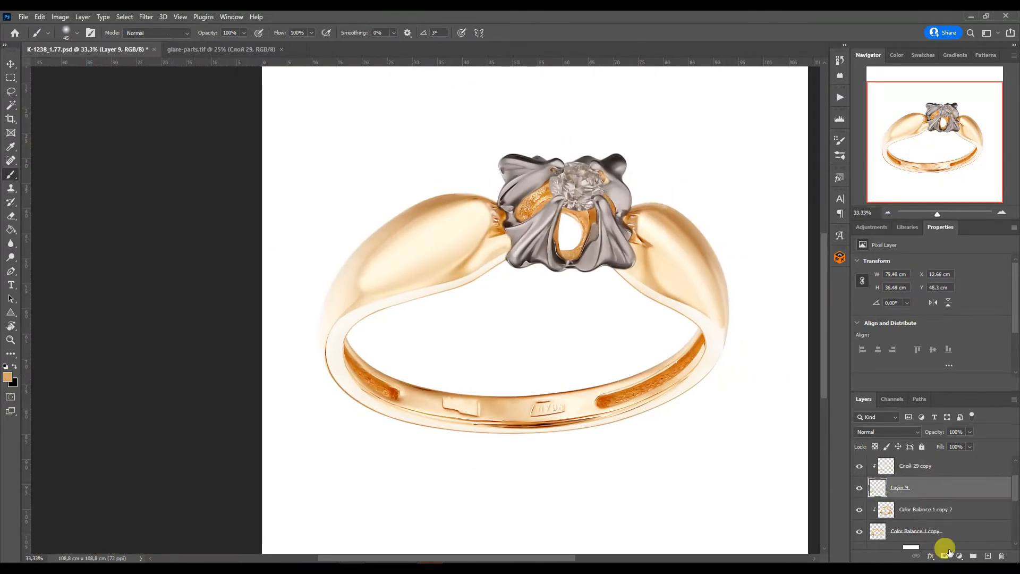
left_click(944, 556)
Paint black on Layer 9's mask with a 175 px brush to fade the rim's left end near the setting.
key("ctrl+plus")
key("ctrl+plus")
key("ctrl+plus")
key("bracketright")
key("bracketright")
key("bracketright")
key("bracketright")
key("bracketright")
key("bracketright")
key("bracketright")
key("bracketright")
key("bracketright")
left_click_drag(670, 148, 585, 189)
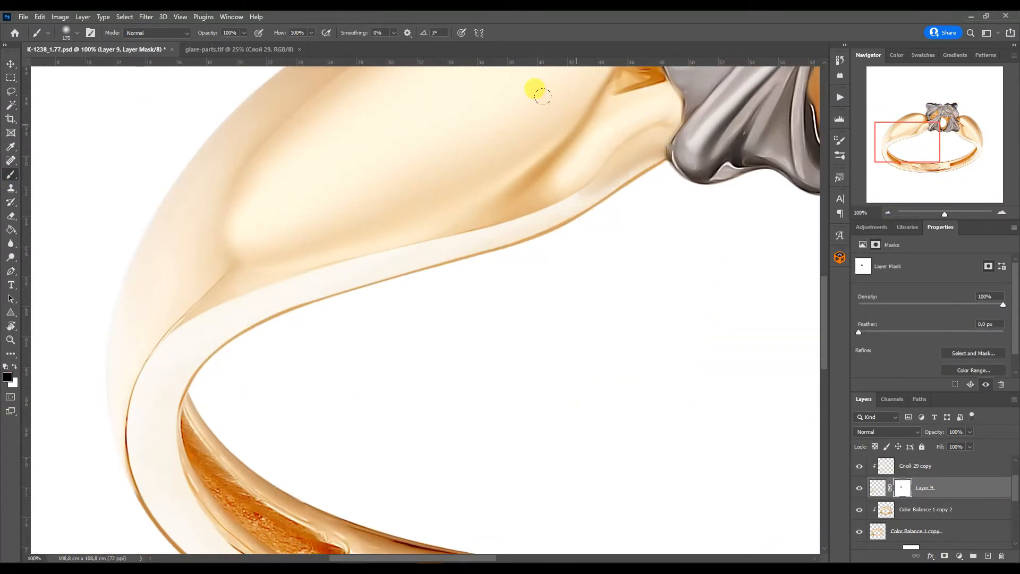
Fade the rim's right end near the setting on Layer 9's mask with a 150 px brush.
left_click_drag(909, 142, 966, 133)
key("bracketleft")
left_click_drag(311, 292, 456, 371)
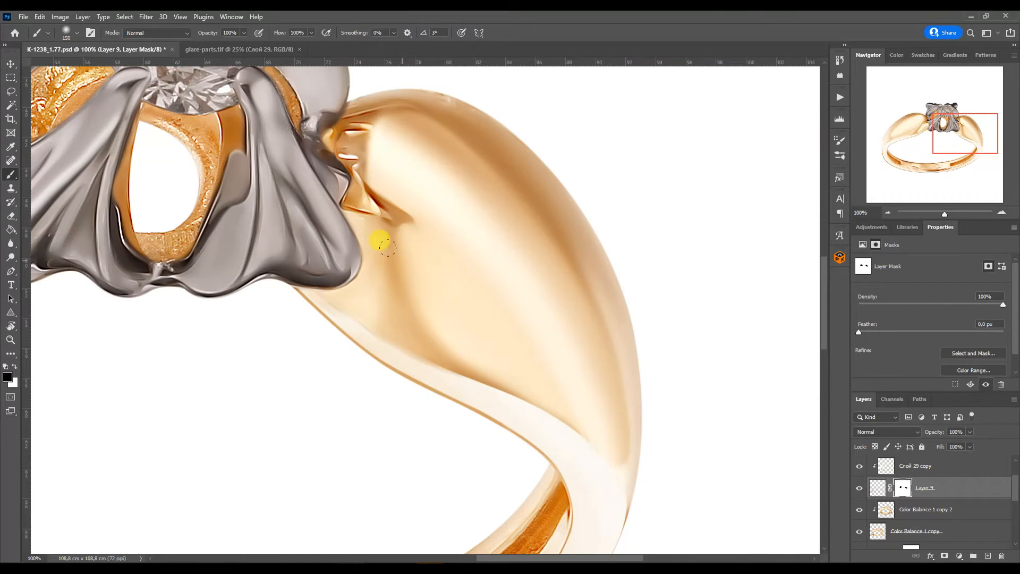
key("x")
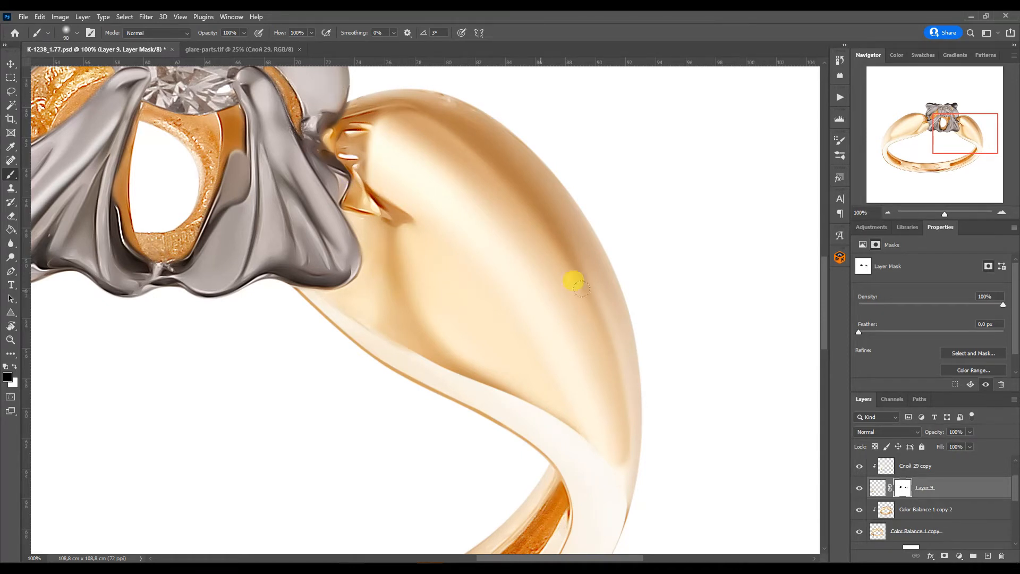
On Color Balance 1 copy 2, start a Pen path along the left section of the band's inner upper edge.
key("ctrl+minus")
key("ctrl+minus")
key("ctrl+minus")
left_click(895, 512)
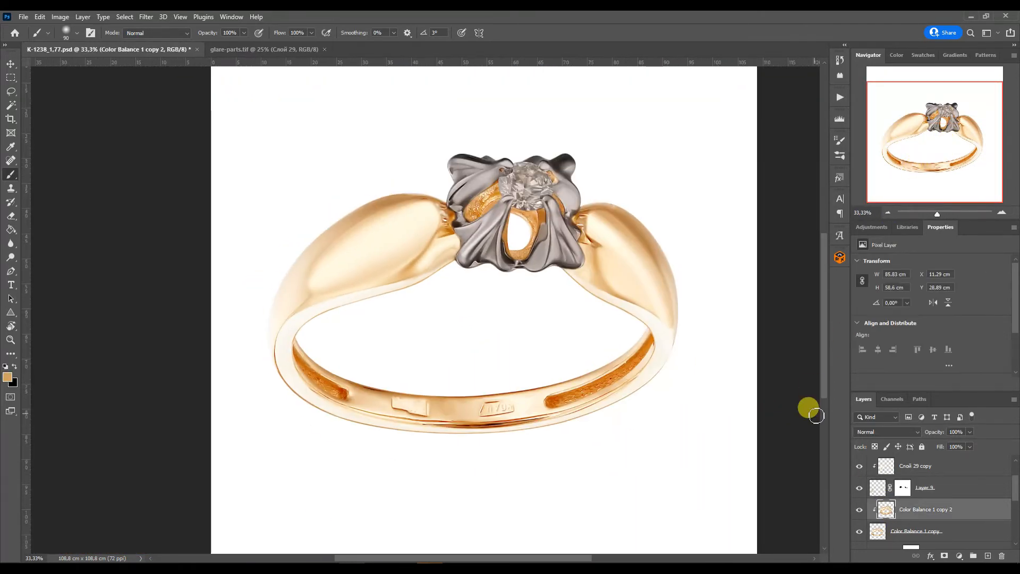
key("p")
double_click(1002, 212)
triple_click(1002, 212)
left_click(887, 152)
left_click_drag(441, 216, 464, 271)
left_click(888, 213)
left_click_drag(884, 151, 891, 156)
left_click(727, 448)
left_click_drag(271, 182, 297, 249)
Continue the path with fitted curves along the middle of the band's inner upper edge, past the hallmark.
left_click_drag(890, 152, 915, 149)
left_click(788, 396)
left_click(424, 385)
left_click_drag(423, 385, 425, 422)
left_click_drag(610, 427, 622, 419)
left_click_drag(915, 152, 907, 153)
left_click_drag(468, 416, 447, 417)
left_click_drag(911, 160, 935, 158)
left_click_drag(429, 392, 467, 392)
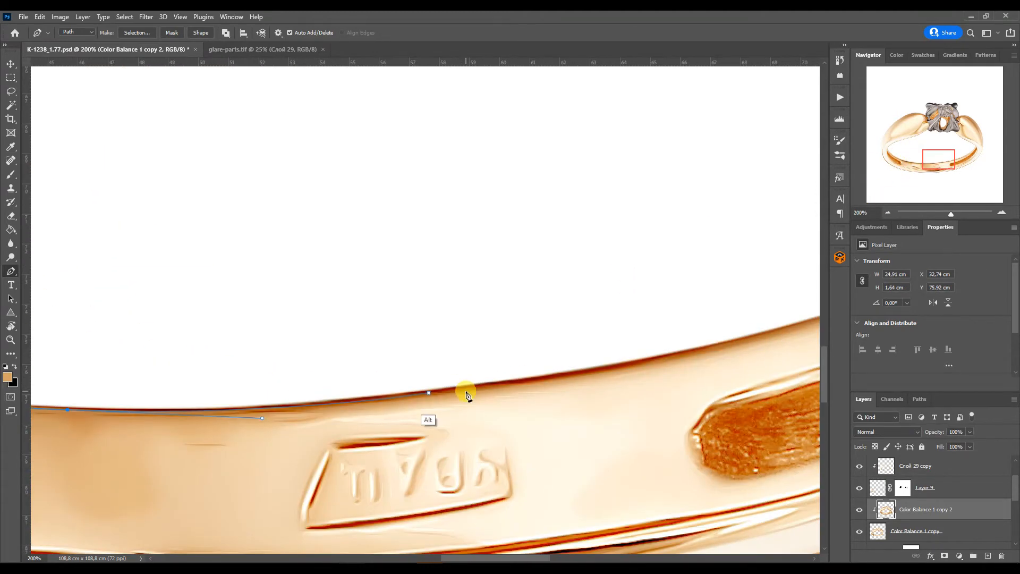
Extend the path along the inner upper edge above the right recess, refining its anchor points and handles.
left_click_drag(931, 161, 948, 158)
left_click(750, 276)
left_click_drag(71, 494, 523, 449)
left_click(494, 402)
key("ctrl+z")
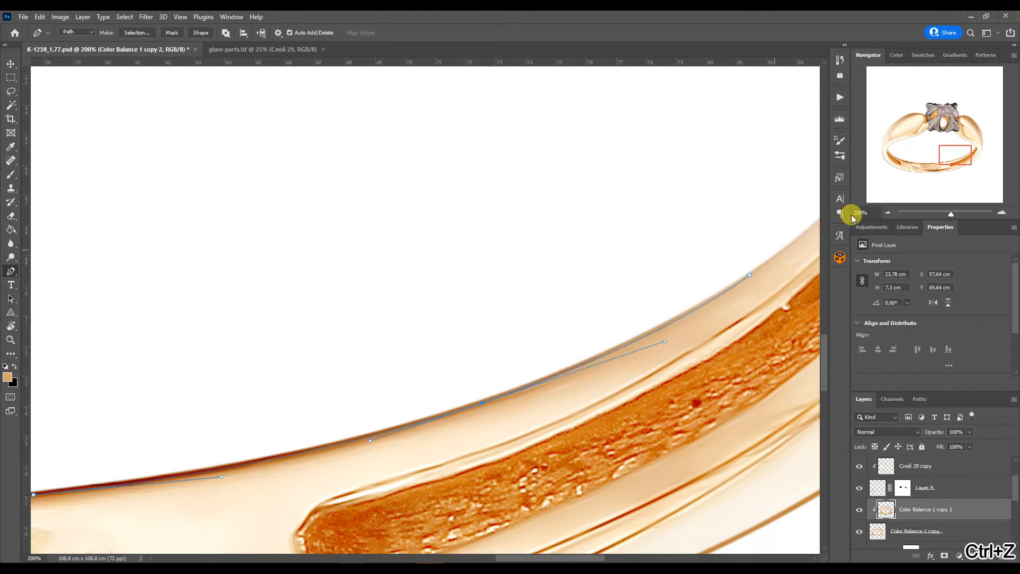
left_click(481, 402)
left_click_drag(953, 152, 944, 155)
left_click_drag(586, 389, 566, 395)
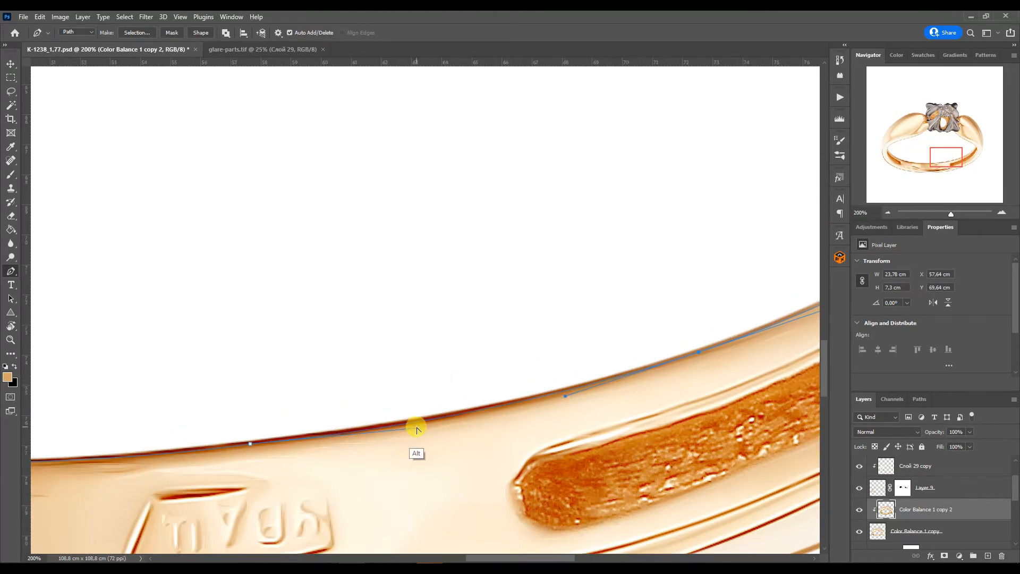
left_click_drag(944, 158, 953, 141)
key("ctrl+z")
Curve the path up toward the right end of the inner upper edge and fit its anchors to the metal.
left_click(752, 237)
left_click_drag(584, 414, 713, 328)
left_click(522, 453)
left_click(654, 360)
left_click(584, 414)
left_click_drag(622, 389, 608, 404)
left_click(767, 260)
Trace the upper edge and rounded end of the right textured recess with the path.
left_click_drag(953, 152, 954, 160)
key("ctrl+z")
left_click(148, 443)
left_click_drag(739, 74, 595, 347)
left_click_drag(961, 159, 947, 165)
left_click_drag(467, 277, 448, 283)
left_click(417, 325)
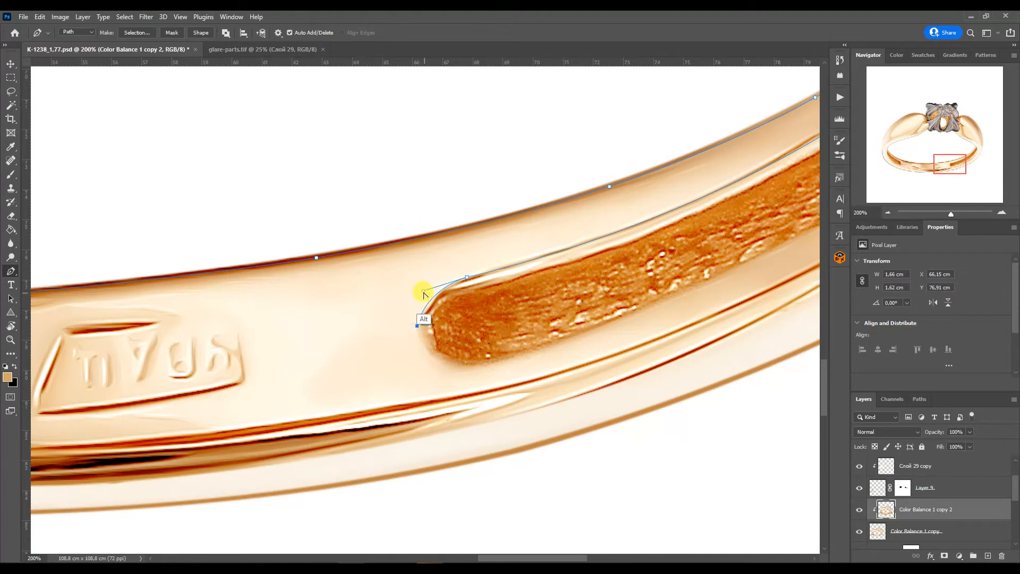
left_click_drag(420, 347, 419, 384)
left_click_drag(478, 367, 554, 351)
Trace the right recess's lower edge and turn the path back along the band's lower inner edge.
key("ctrl+minus")
left_click_drag(948, 168, 953, 164)
left_click(697, 182)
left_click_drag(434, 376, 656, 312)
left_click(260, 435)
left_click_drag(697, 181, 631, 414)
left_click(506, 376)
left_click_drag(669, 279, 710, 262)
left_click_drag(704, 223, 708, 216)
Continue the path along the band's lower inner edge to its left end, adjusting anchors to follow the rim.
left_click_drag(953, 164, 936, 169)
left_click_drag(463, 369, 413, 374)
left_click_drag(590, 362, 590, 365)
left_click_drag(413, 374, 312, 376)
left_click_drag(930, 164, 903, 165)
left_click(268, 290)
left_click_drag(663, 374, 419, 389)
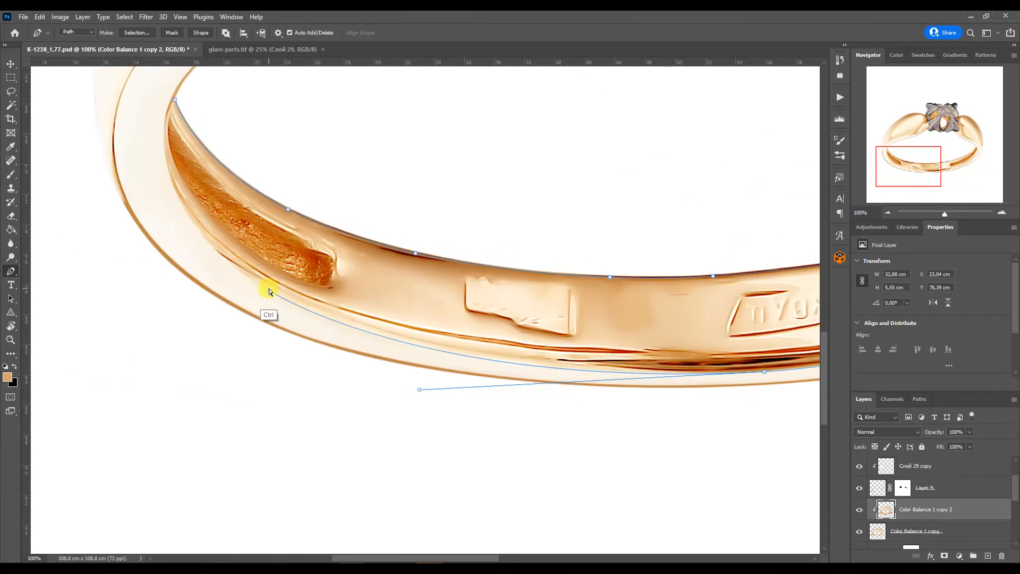
left_click(164, 123)
left_click_drag(232, 268, 151, 220)
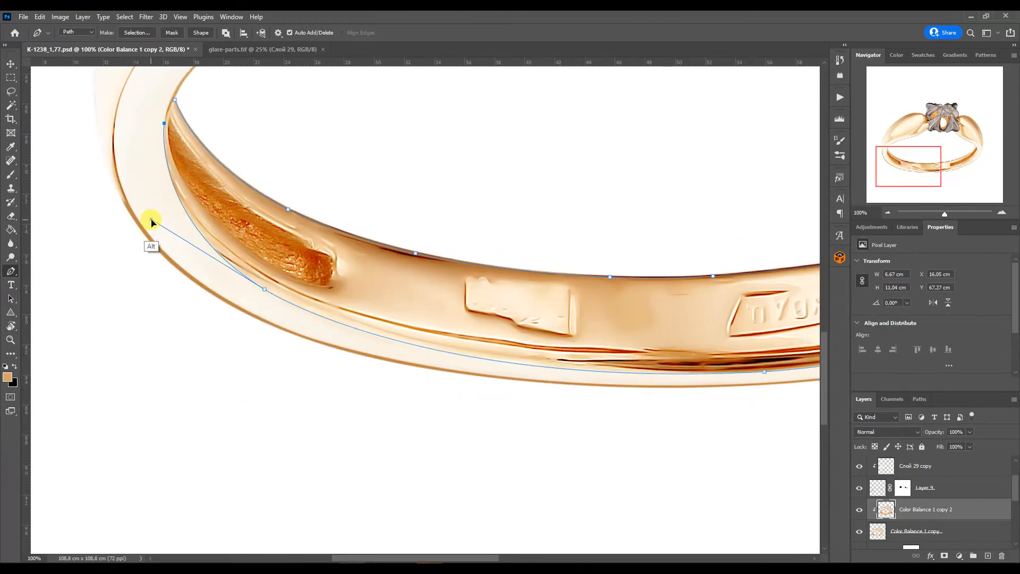
left_click(213, 248)
left_click_drag(265, 289, 326, 317)
Trace around the left textured recess to complete the inner band outline.
left_click_drag(164, 123, 178, 244)
left_click(321, 288)
left_click_drag(338, 278, 339, 270)
left_click(338, 260)
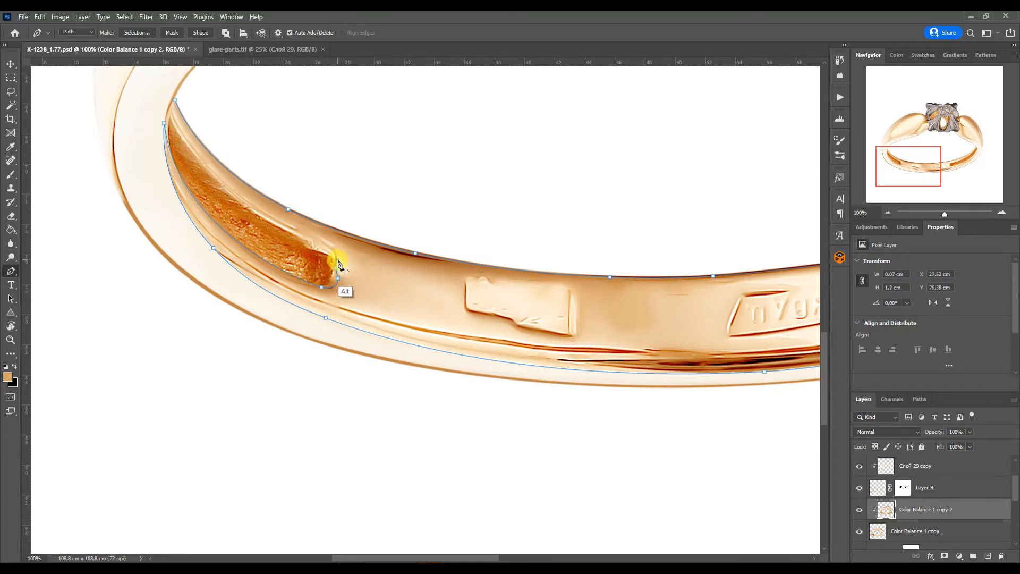
left_click_drag(172, 112, 209, 204)
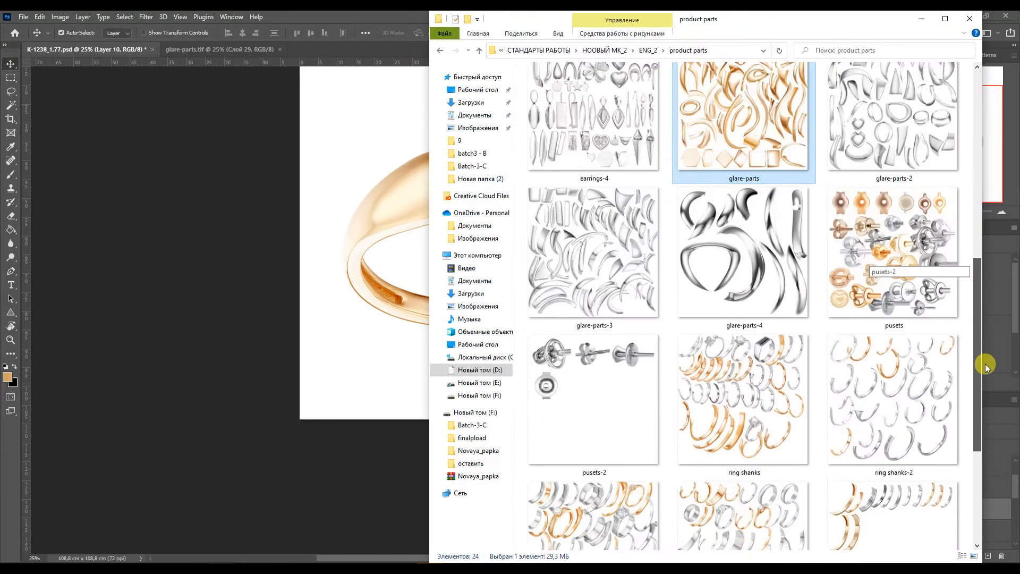
Open ring shanks-4 from the product parts folder and bring one of its shanks into the ring document.
scroll(986, 367, "down", 3)
left_click_drag(741, 345, 672, 69)
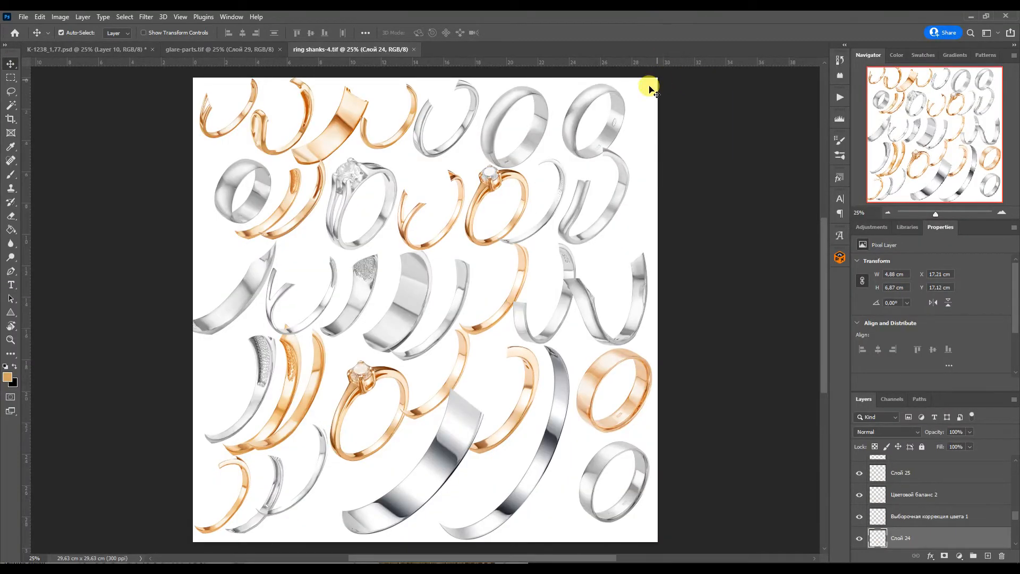
left_click_drag(517, 279, 528, 279)
left_click_drag(458, 365, 510, 369)
Rotate and scale the shank to cover the ring's inner band, and clip it to Layer 10.
key("ctrl+t")
left_click_drag(557, 311, 584, 355)
left_click_drag(567, 360, 645, 352)
left_click_drag(562, 388, 562, 354)
left_click_drag(634, 320, 652, 325)
left_click_drag(354, 322, 337, 321)
left_click_drag(524, 375, 464, 352)
key("Return")
key("ctrl+alt+g")
Warp the clipped shank so its right side and middle follow the curve of the inner band.
left_click(1002, 213)
left_click(1002, 212)
left_click(932, 159)
key("ctrl+t")
right_click(570, 339)
left_click(590, 410)
left_click_drag(725, 338, 750, 364)
left_click_drag(725, 275, 755, 259)
left_click_drag(613, 272, 610, 269)
left_click_drag(751, 364, 762, 366)
left_click_drag(531, 400, 532, 412)
left_click_drag(724, 401, 729, 409)
left_click_drag(764, 372, 783, 360)
Warp the shank's left side to the inner band, refine its middle and right corner, and apply the transform.
left_click_drag(147, 338, 124, 354)
left_click_drag(147, 402, 147, 409)
left_click_drag(146, 211, 148, 229)
left_click_drag(124, 354, 123, 349)
left_click_drag(269, 265, 270, 256)
left_click_drag(151, 227, 146, 222)
left_click_drag(422, 306, 424, 297)
left_click_drag(147, 409, 144, 414)
left_click_drag(729, 409, 742, 423)
key("Return")
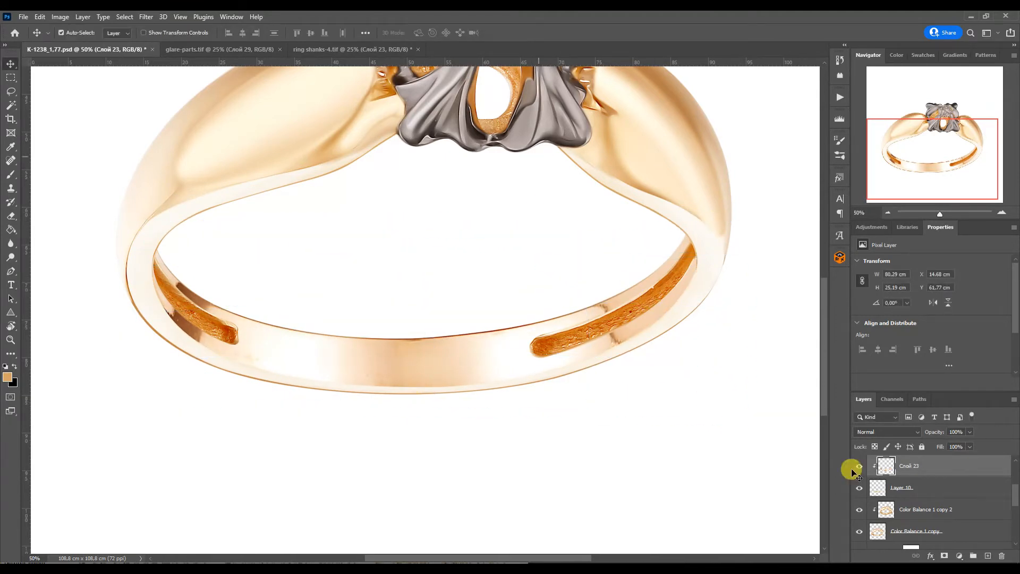
Run the Blur Metal MAX action on the shank layer Слой 23.
left_click(840, 96)
scroll(825, 202, "down", 1)
left_click(762, 167)
left_click(762, 365)
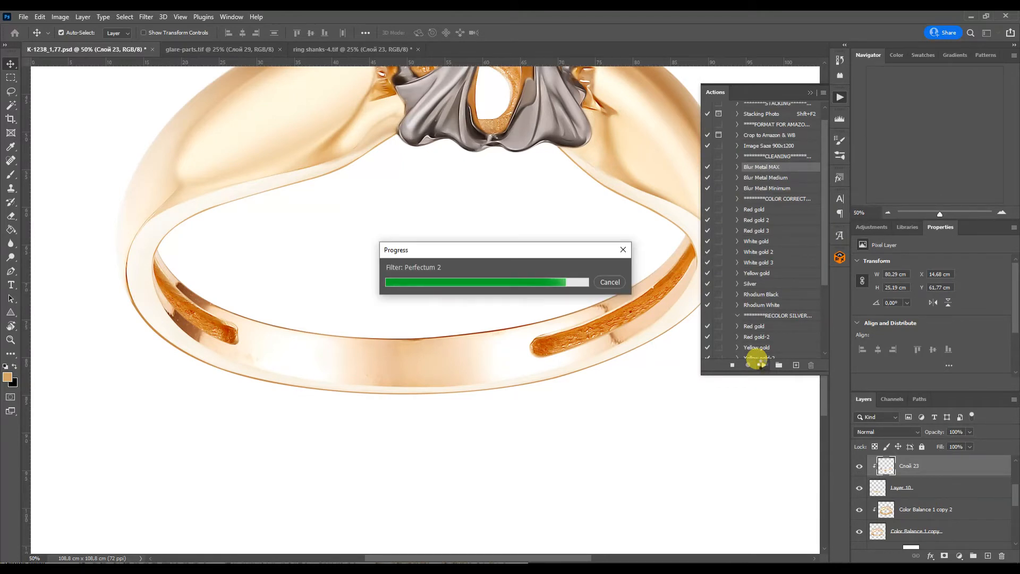
left_click(764, 365)
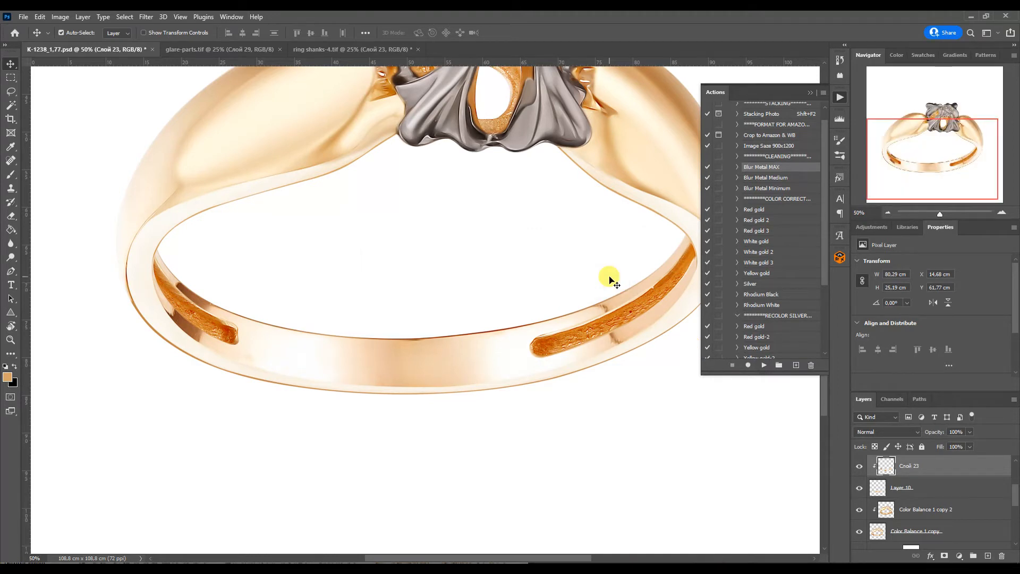
left_click(809, 93)
Blend the shank's reflection edges beside the right and left recesses with a small Mixer Brush.
left_click(11, 174)
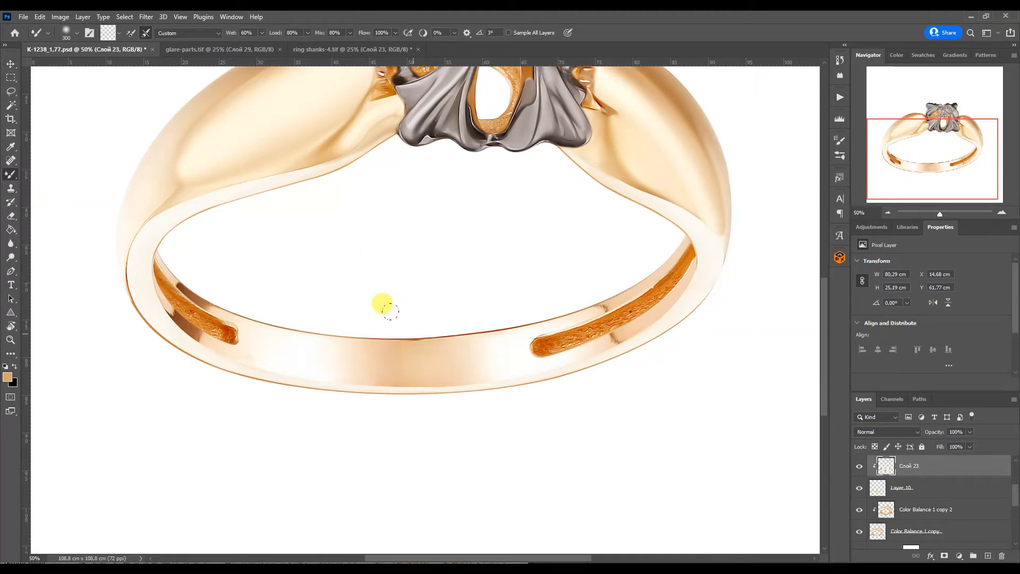
scroll(620, 350, "up", 4)
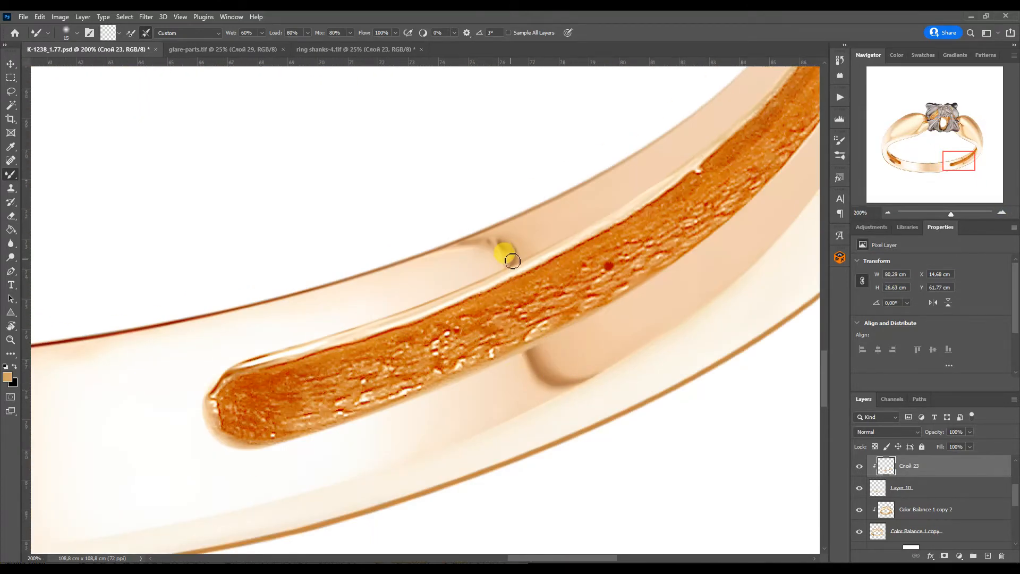
scroll(439, 238, "left", 10)
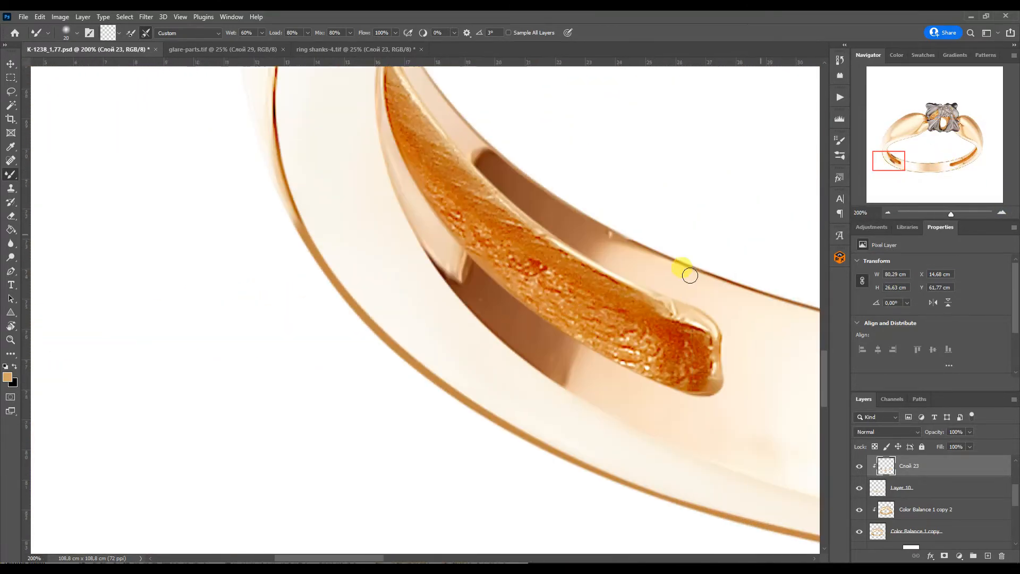
key("bracketright")
key("bracketright")
key("bracketright")
key("bracketright")
key("bracketright")
key("bracketright")
left_click_drag(541, 344, 575, 317)
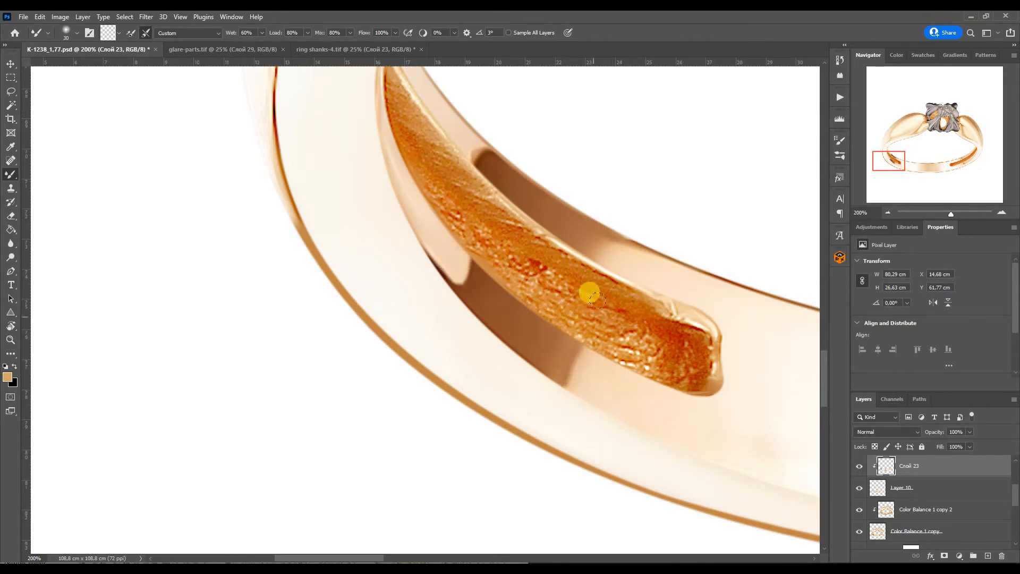
Smooth the inner band's metal below the left recess with the Mixer Brush at 60 px, and enlarge the brush to 125 px.
left_click(887, 212)
left_click(888, 212)
left_click(887, 212)
left_click(1001, 213)
left_click(1001, 213)
left_click(1001, 213)
key("bracketright")
key("bracketright")
key("bracketright")
key("bracketright")
key("bracketright")
key("bracketright")
key("bracketright")
key("bracketright")
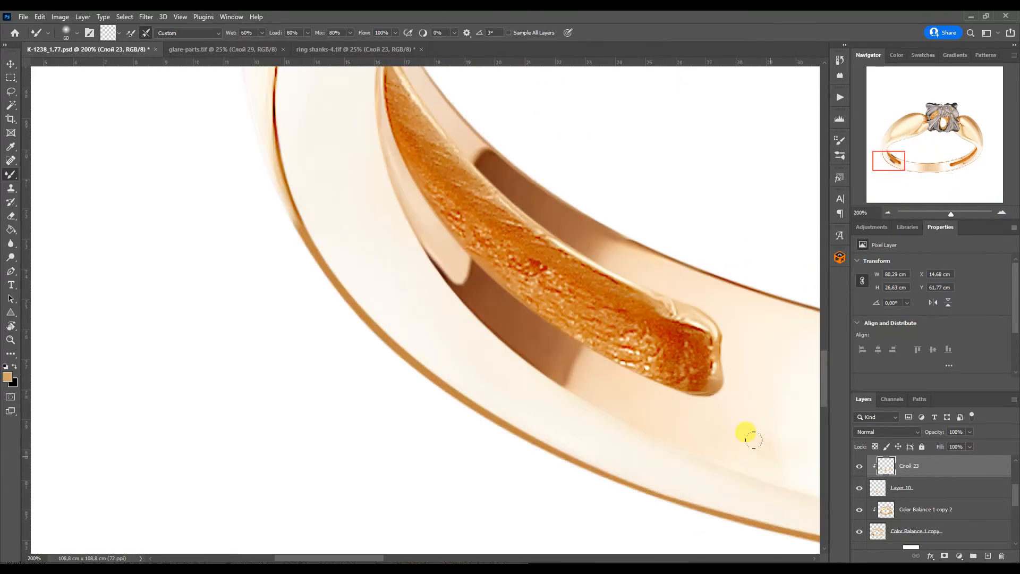
left_click(907, 164)
key("bracketright")
key("bracketright")
key("bracketright")
key("bracketright")
mouse_move(921, 161)
left_mouse_down()
mouse_move(957, 159)
mouse_move(952, 133)
left_mouse_up()
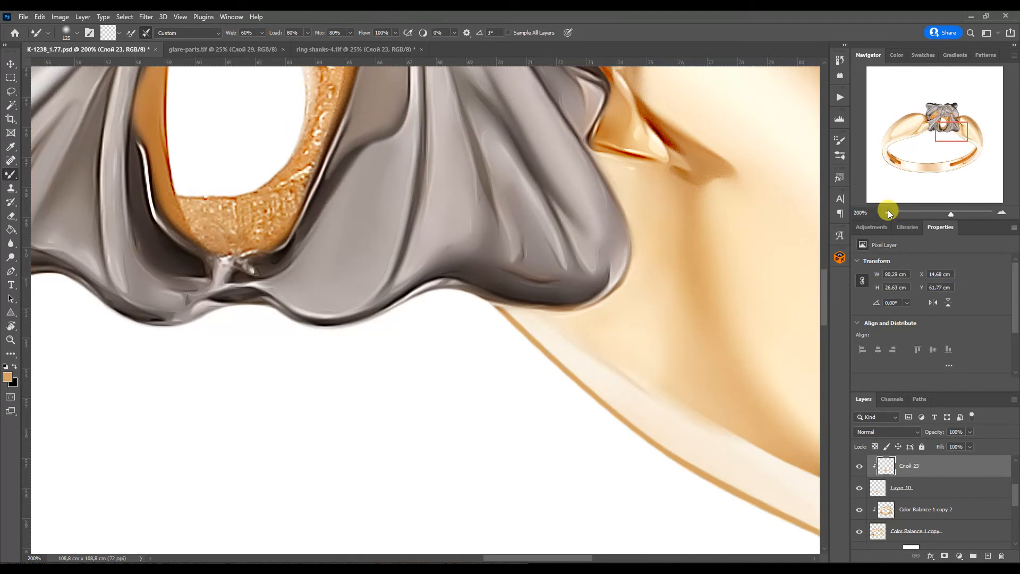
Add a clipped Color Balance adjustment above Color Balance 1 copy 2 with midtones at +14 red, -9 magenta and +3 blue.
left_click(887, 213)
left_click(888, 213)
left_click(888, 213)
key("v")
left_click(885, 510)
left_click(874, 227)
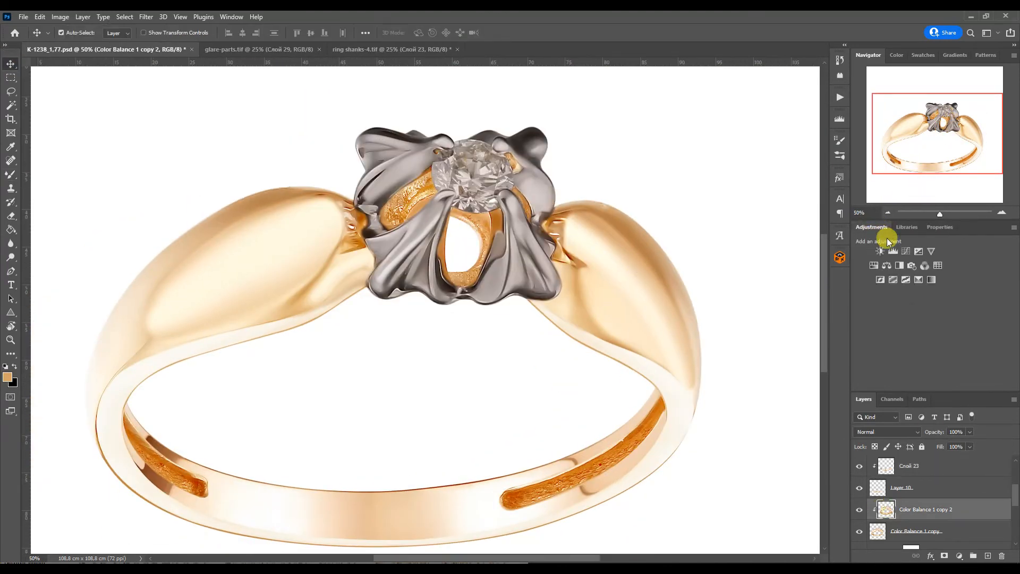
left_click(889, 265)
key("ctrl+alt+g")
left_click_drag(917, 320, 922, 323)
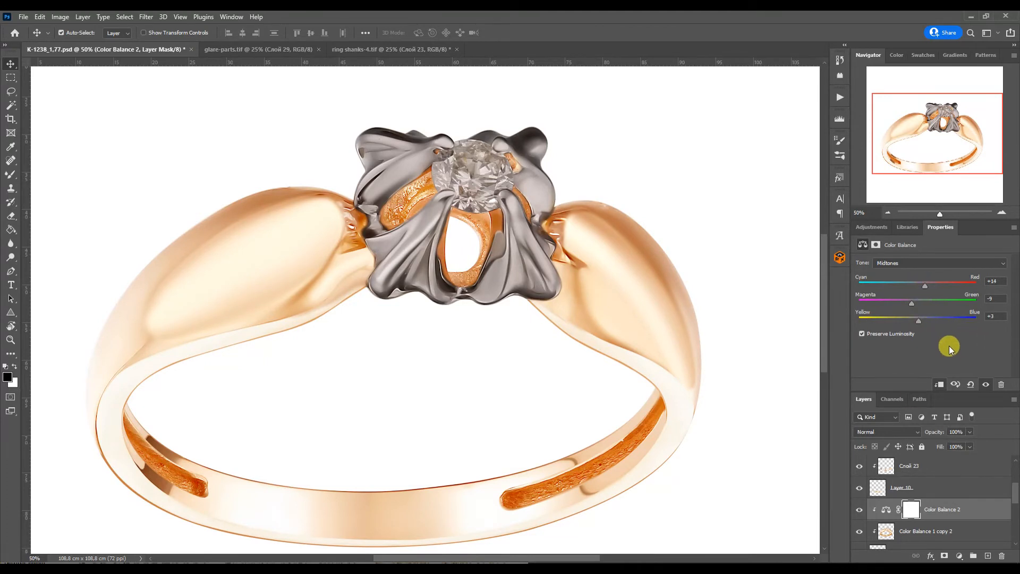
Merge duplicates of the shank layers from Слой 29 down into one layer, and clip a copy of the merged layer to it.
mouse_move(1015, 494)
left_mouse_down()
mouse_move(1013, 485)
mouse_move(1012, 505)
left_mouse_up()
left_click(925, 466)
left_click(938, 494, "shift")
key("ctrl+j")
key("ctrl+e")
key("ctrl+j")
key("ctrl+alt+g")
Apply a Gaussian Blur to the clipped shank copy and hide it behind a black layer mask.
left_click(146, 17)
mouse_move(198, 153)
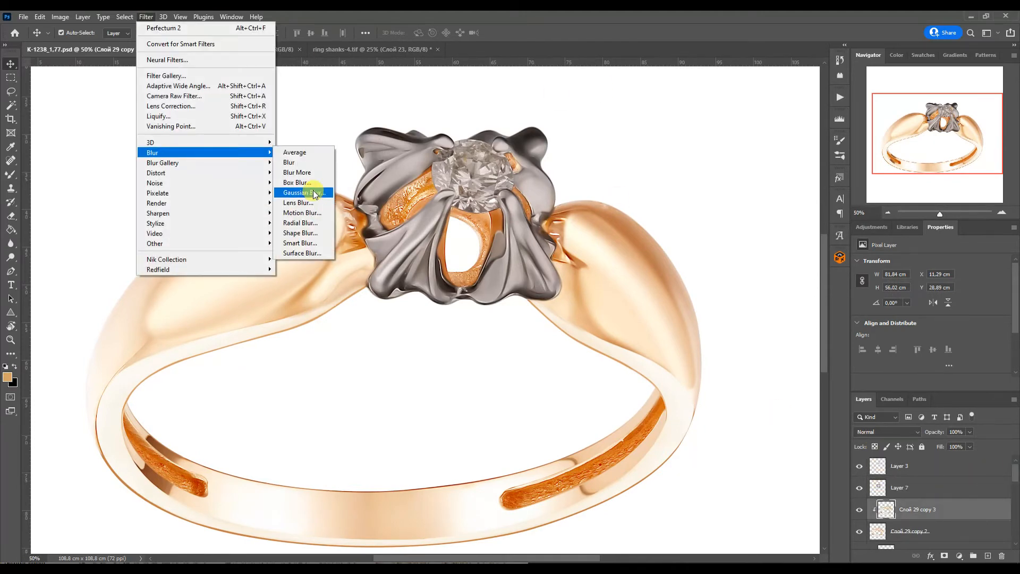
left_click(314, 191)
left_click_drag(435, 320, 440, 320)
left_click(532, 178)
left_click(944, 555)
key("ctrl+i")
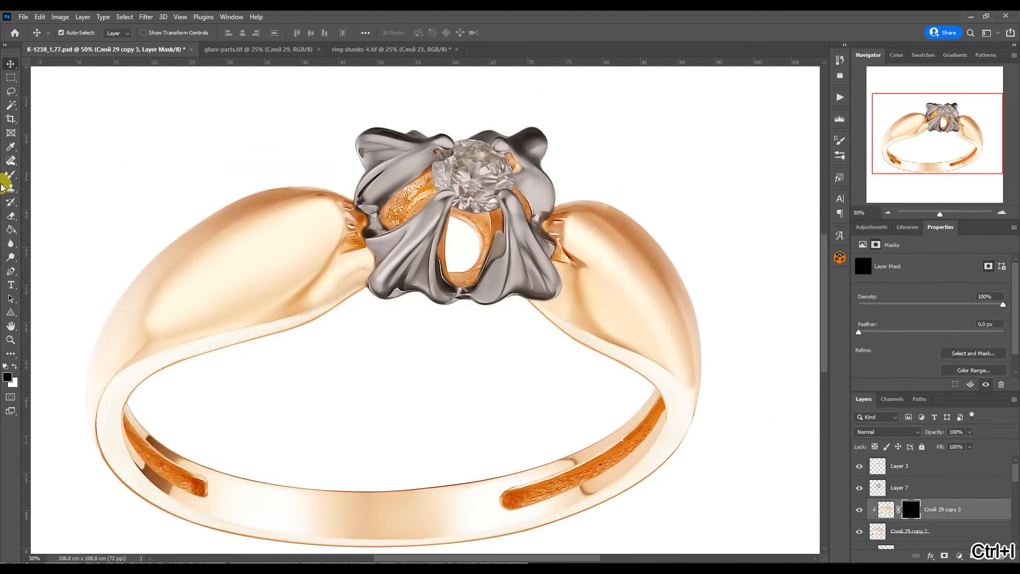
Paint white on the mask with a 40 px Brush to reveal the blur along the left shoulder's lower reflection edge.
right_click(10, 176)
left_click(50, 172)
left_click(1002, 212)
left_click(1002, 213)
left_click(1002, 212)
left_click_drag(938, 134, 915, 135)
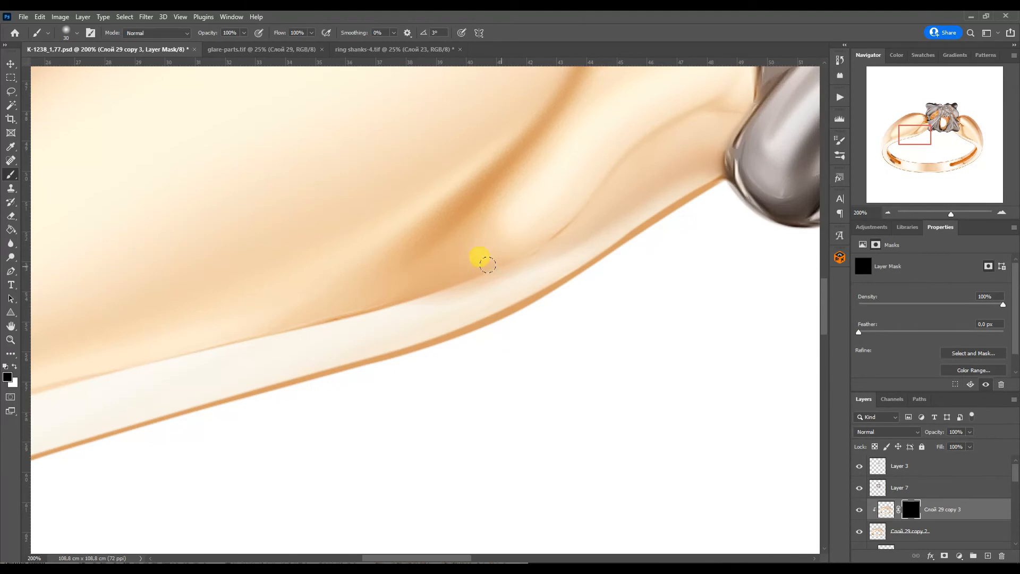
key("]")
left_click_drag(479, 265, 146, 359)
left_click_drag(910, 134, 889, 140)
left_click_drag(571, 219, 199, 393)
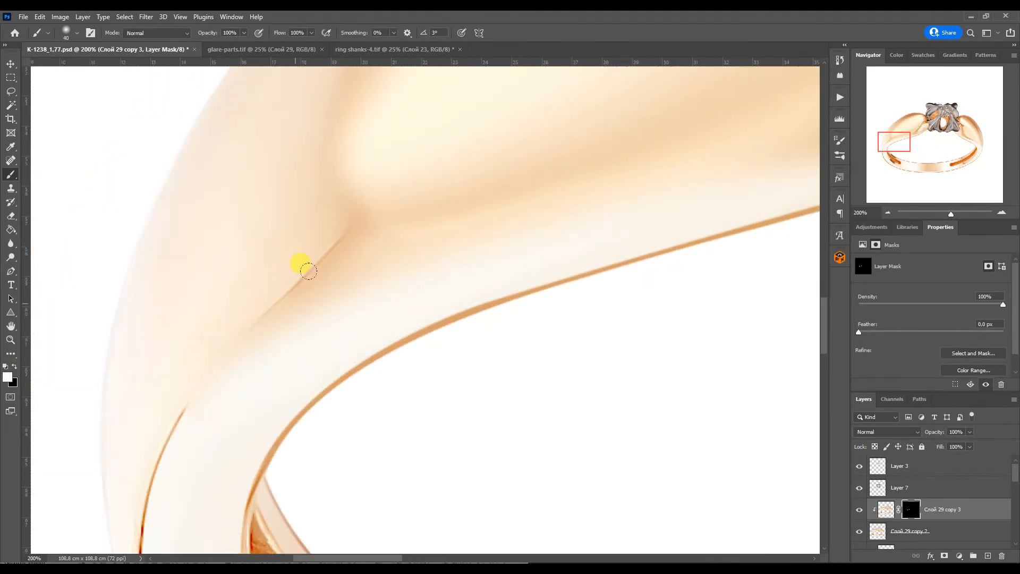
Reveal the blur with a smaller brush over the hard dark line where the left shoulder turns into the rim.
left_click_drag(893, 144, 882, 153)
key("[")
key("[")
key("[")
key("[")
mouse_move(446, 205)
left_mouse_down()
mouse_move(427, 235)
mouse_move(420, 390)
mouse_move(445, 461)
left_mouse_up()
Reveal the blur on the mask along the right shoulder's lower reflection edge and its turn into the rim.
left_click_drag(883, 151, 959, 137)
left_click_drag(374, 206, 810, 430)
left_click_drag(947, 135, 960, 145)
left_click_drag(545, 241, 656, 370)
mouse_move(959, 146)
left_mouse_down()
mouse_move(946, 124)
mouse_move(904, 115)
mouse_move(945, 121)
left_mouse_up()
Smooth the glare spots on Слой 29 copy 2 where the right shoulder meets the setting, using a small Mixer Brush.
left_click(887, 528)
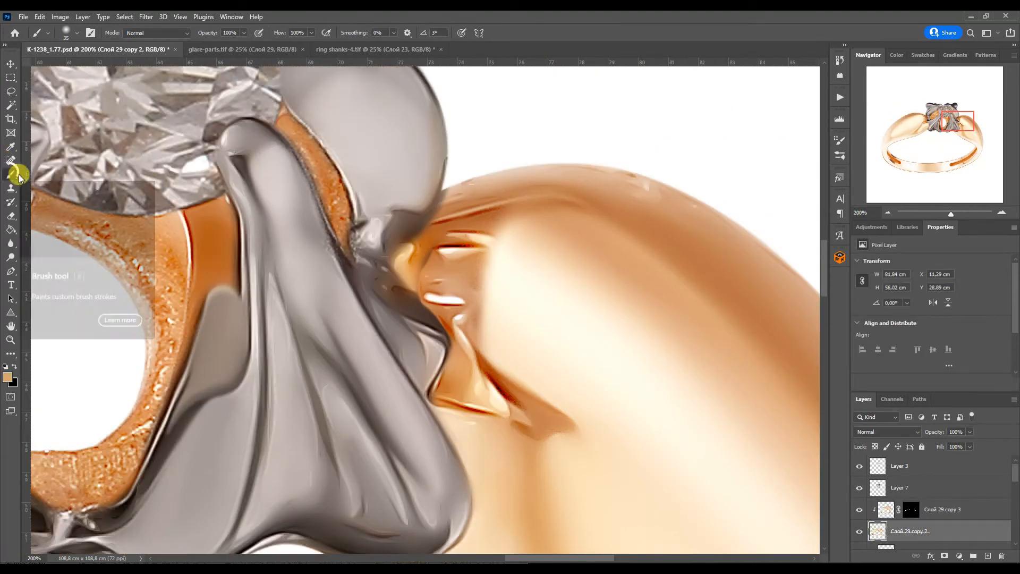
right_click(12, 175)
left_click(47, 205)
key("[")
key("[")
key("[")
key("[")
key("[")
key("[")
mouse_move(476, 279)
left_mouse_down()
mouse_move(466, 234)
mouse_move(431, 297)
left_mouse_up()
Duplicate the merged shank layer as a clipped copy and smooth the right shoulder's upper edge on it with the Mixer Brush.
key("ctrl+j")
left_click(880, 542, "alt")
left_click_drag(620, 173, 691, 216)
Blend the left shoulder's reflections with a larger Mixer Brush, using a smaller brush for its finer transitions.
left_click_drag(958, 122, 917, 119)
key("]")
key("]")
key("]")
key("]")
key("]")
mouse_move(578, 332)
left_mouse_down()
mouse_move(494, 418)
mouse_move(519, 258)
mouse_move(601, 346)
mouse_move(586, 261)
left_mouse_up()
key("[")
key("[")
key("[")
left_click_drag(318, 190, 389, 184)
Blend the broad reflection toward the left shoulder's outer end with the Mixer Brush at 100 px.
key("]")
key("]")
key("]")
key("]")
key("]")
key("]")
key("]")
key("]")
left_click_drag(524, 208, 342, 257)
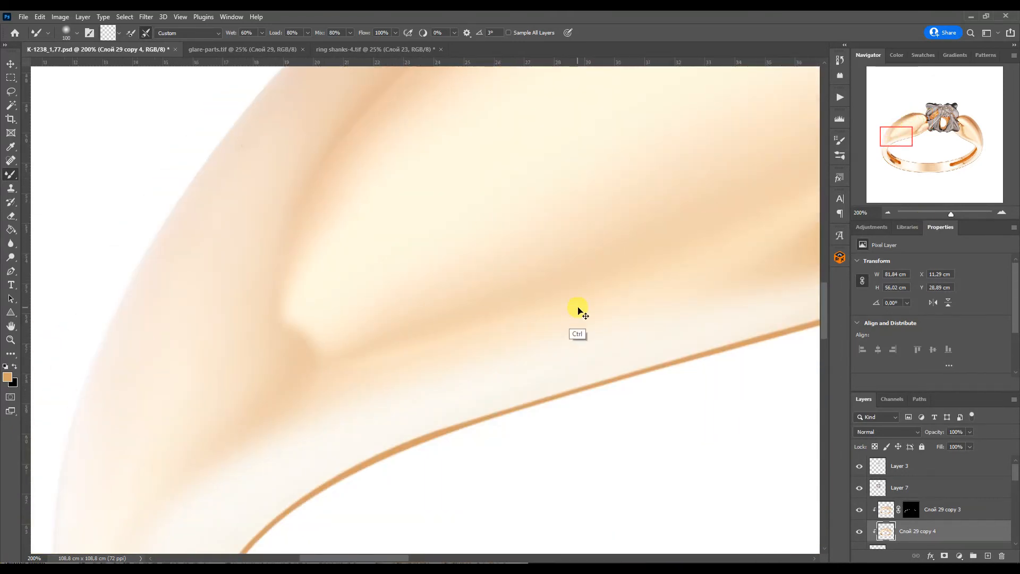
Smooth the fold on the left shoulder beside the setting with the Mixer Brush at 70 px.
key("ctrl+minus")
left_click(1002, 212)
left_click(1002, 213)
left_click(1002, 213)
left_click(924, 132)
key("[")
key("[")
key("[")
key("[")
key("[")
key("[")
key("[")
key("[")
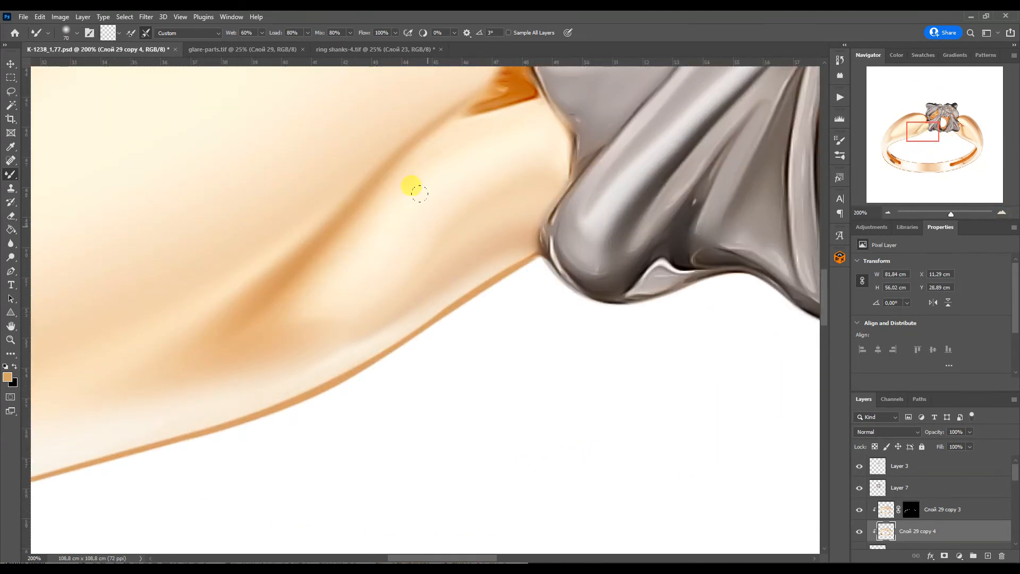
left_click_drag(419, 193, 510, 136)
left_click(887, 212)
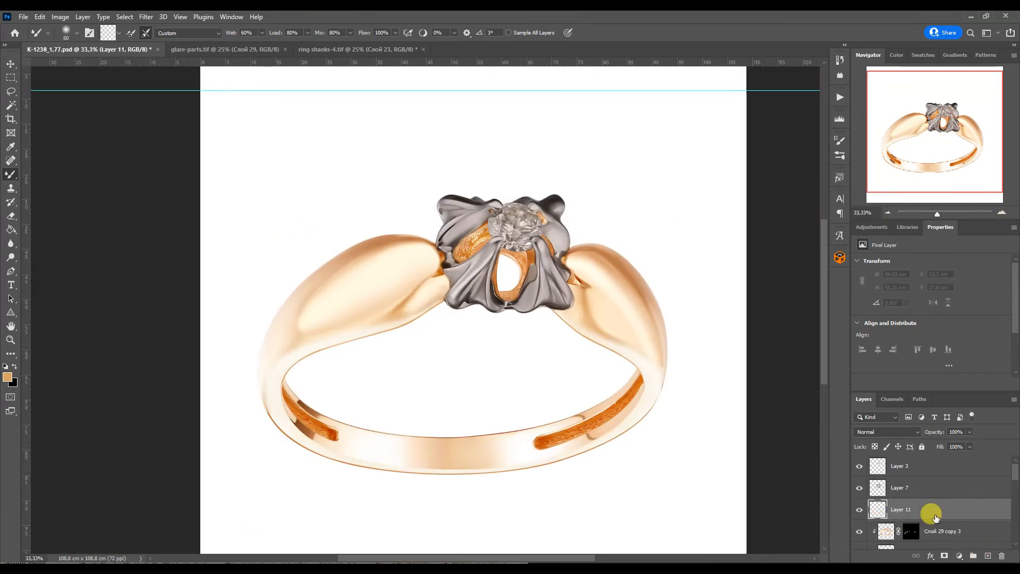
Draw a curved Pen path along the inner band's lower edge from below the left recess to below the right recess.
left_click(1002, 212)
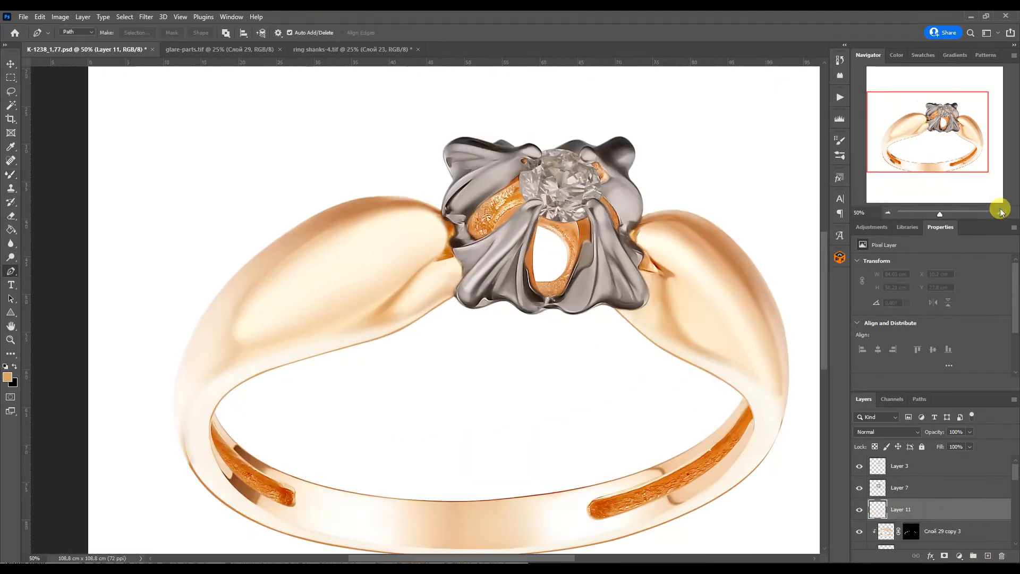
left_click(225, 431)
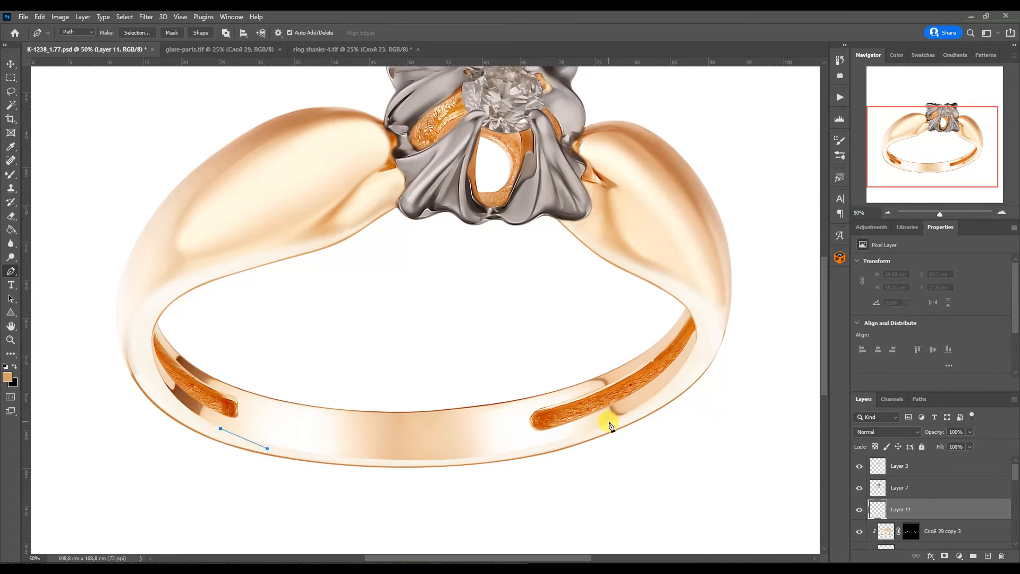
left_click(610, 421)
left_click_drag(268, 448, 447, 508)
left_click(430, 462)
left_click_drag(299, 458, 277, 456)
left_click_drag(541, 457, 556, 458)
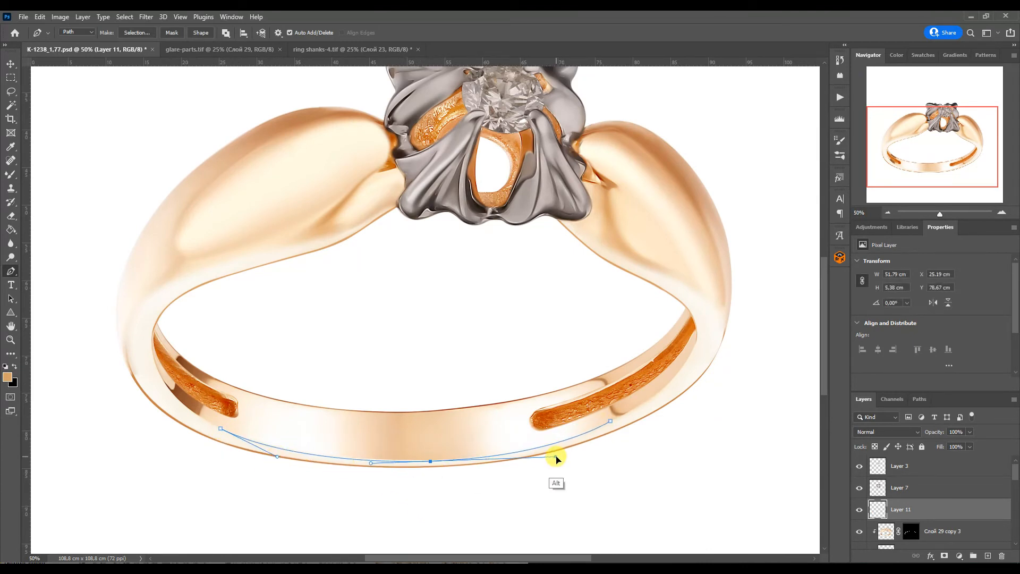
Close the path with a second curve below the band's lower edge and adjust its handles to fit the rim.
left_click(221, 429)
left_click_drag(610, 422, 419, 502)
left_click(430, 462, "ctrl")
left_click_drag(278, 456, 294, 466)
left_click_drag(556, 458, 551, 451)
Load the path as a selection, brush brown sampled beside the left recess along the band's lower edge, and deselect.
left_click(920, 399)
left_click(862, 418, "ctrl")
left_click(10, 174)
left_click(173, 392, "alt")
key("bracketright")
key("bracketright")
key("bracketright")
key("bracketright")
key("bracketright")
key("bracketright")
key("bracketright")
key("bracketright")
key("bracketright")
key("bracketright")
key("bracketright")
key("bracketright")
key("bracketright")
key("bracketright")
key("bracketright")
key("bracketright")
left_click_drag(234, 430, 617, 425)
key("ctrl+d")
Merge duplicates of Layer 11 and the shank layers below into one layer, and clip a copy of it on top.
left_click_drag(897, 155, 898, 148)
left_click(864, 400)
left_click_drag(1016, 470, 1018, 484)
left_click(935, 530, "shift")
key("ctrl+j")
key("ctrl+e")
key("ctrl+j")
key("ctrl+alt+g")
Smooth the rim's face and outer edge around the left recess with the Mixer Brush at 40 to 35 px.
right_click(12, 175)
left_click(55, 206)
left_click(1003, 213)
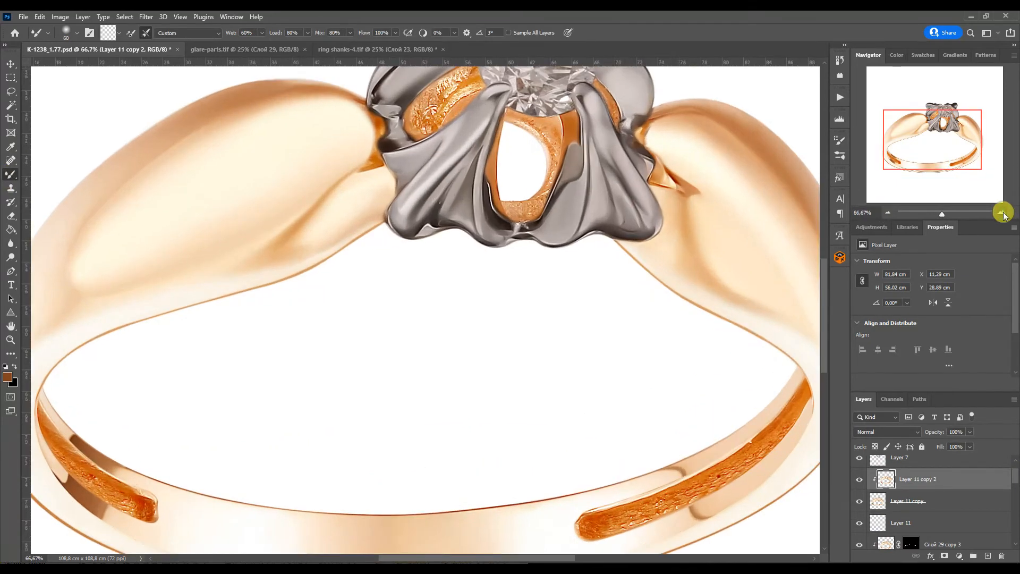
left_click(1002, 213)
left_click(1002, 213)
left_click_drag(884, 133, 883, 154)
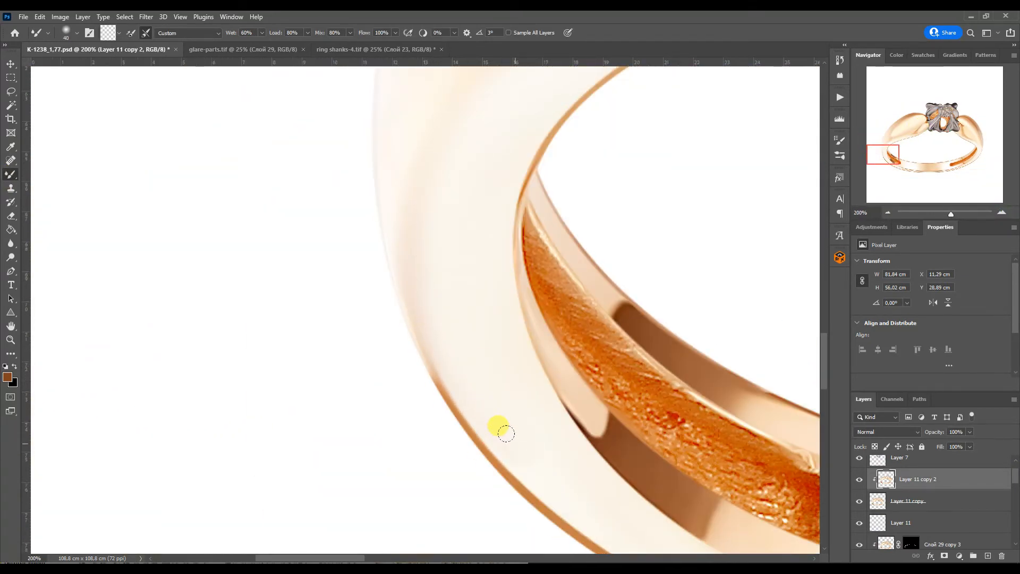
left_click_drag(576, 513, 411, 307)
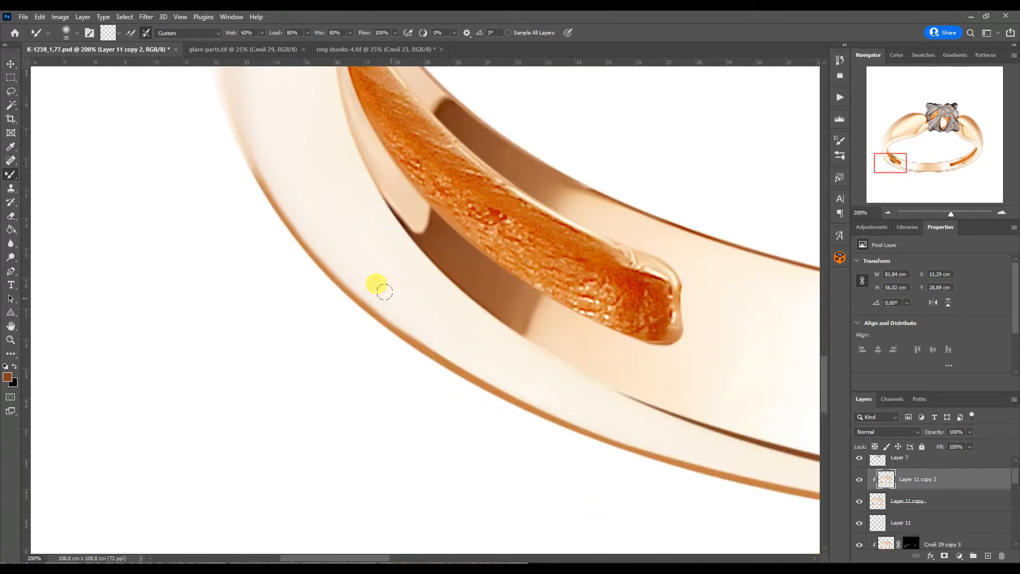
left_click_drag(464, 355, 571, 407)
key("[")
Clean up the setting's edge on Layer 7 beside the right shoulder with a 30 px Eraser.
triple_click(888, 213)
left_click_drag(910, 148, 912, 121)
double_click(1002, 213)
left_click_drag(939, 132, 948, 123)
key("v")
left_click(903, 459)
left_click(11, 216)
left_click(649, 204)
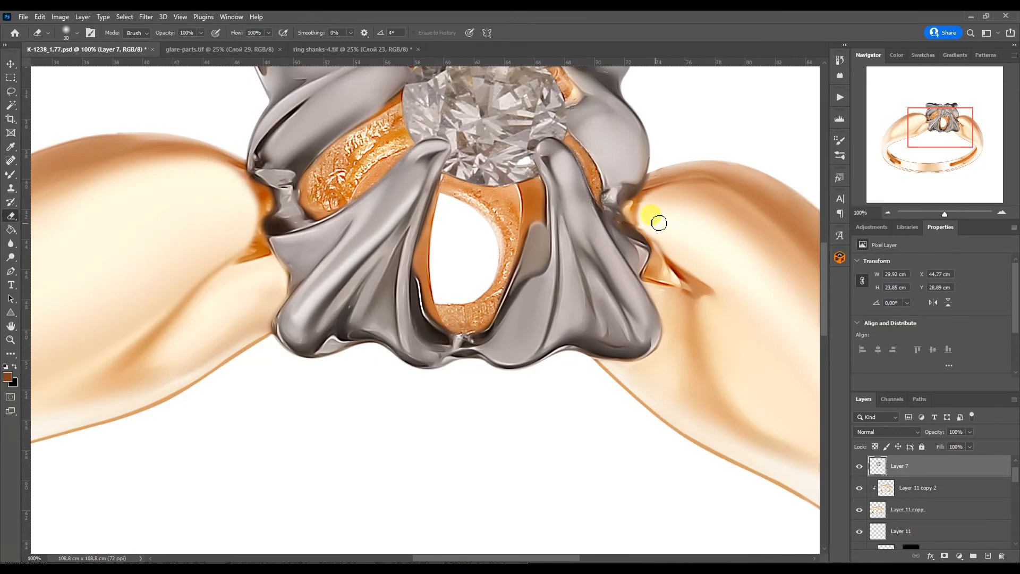
left_click(11, 64)
triple_click(888, 213)
On Layer 11 copy 2, trace a curved Pen path along the left outer edge of the band.
left_click(915, 488)
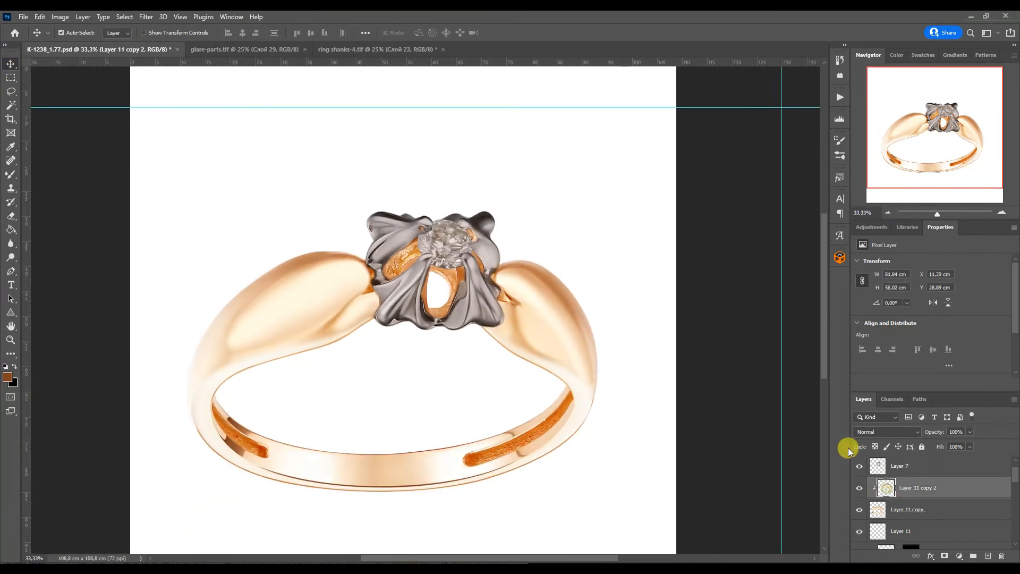
left_click(11, 271)
triple_click(1002, 213)
left_click(877, 139)
scroll(196, 392, "down", 3)
left_click_drag(231, 453, 127, 254)
left_click(324, 71)
left_click_drag(324, 71, 228, 245)
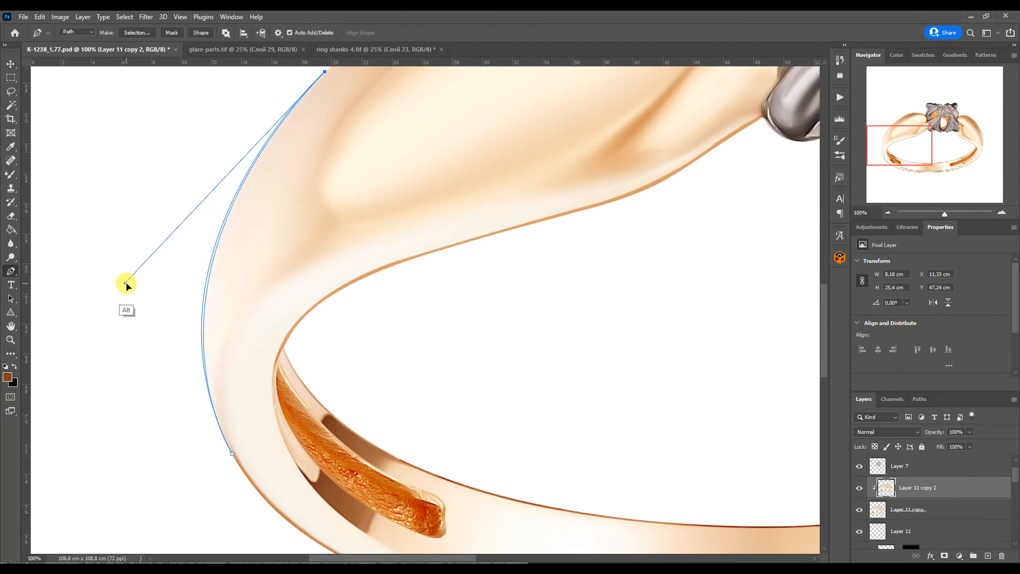
Add a Pen path along the right outer edge of the band and adjust its anchors to follow the curve.
left_click(962, 136)
left_click_drag(962, 135, 962, 133)
left_click_drag(526, 123, 649, 321)
left_click(532, 494)
left_click(583, 311)
left_click_drag(569, 190, 571, 186)
left_click_drag(584, 419, 585, 440)
left_click(533, 494)
left_click(526, 123)
left_click(569, 419)
left_click_drag(533, 493, 644, 298)
key("ctrl+z")
left_click(583, 343, "ctrl")
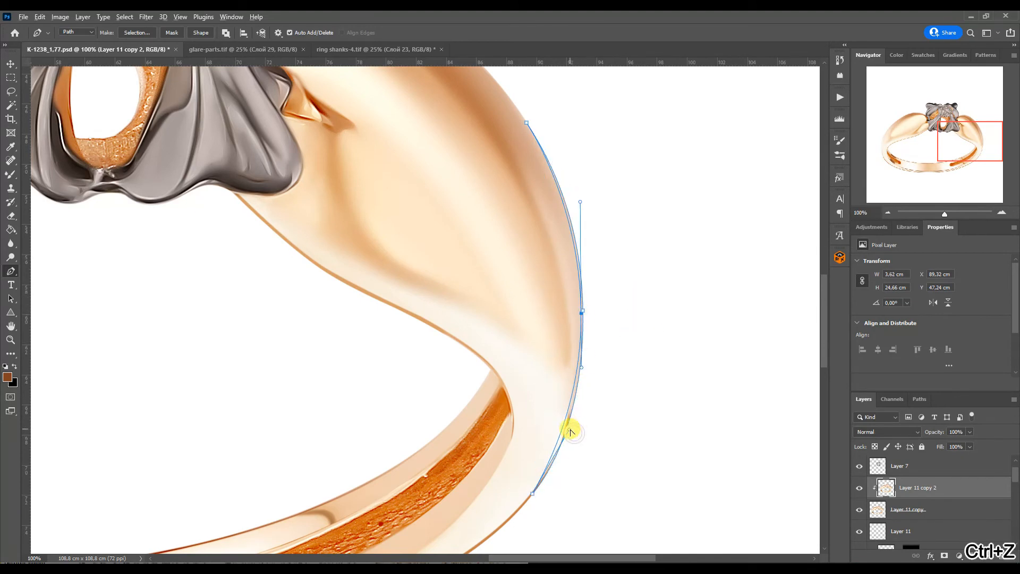
left_click_drag(571, 431, 575, 433, "ctrl")
Load the path as a selection, brush brown along the band's right and left outer edges at 500 px, and deselect.
left_click(919, 399)
left_click(862, 419, "ctrl")
left_click(10, 174)
mouse_move(479, 366)
left_mouse_down()
mouse_move(473, 280)
mouse_move(478, 361)
left_mouse_up()
mouse_move(946, 129)
left_mouse_down()
mouse_move(875, 122)
mouse_move(951, 146)
left_mouse_up()
key("ctrl+minus")
key("ctrl+d")
left_click(889, 212)
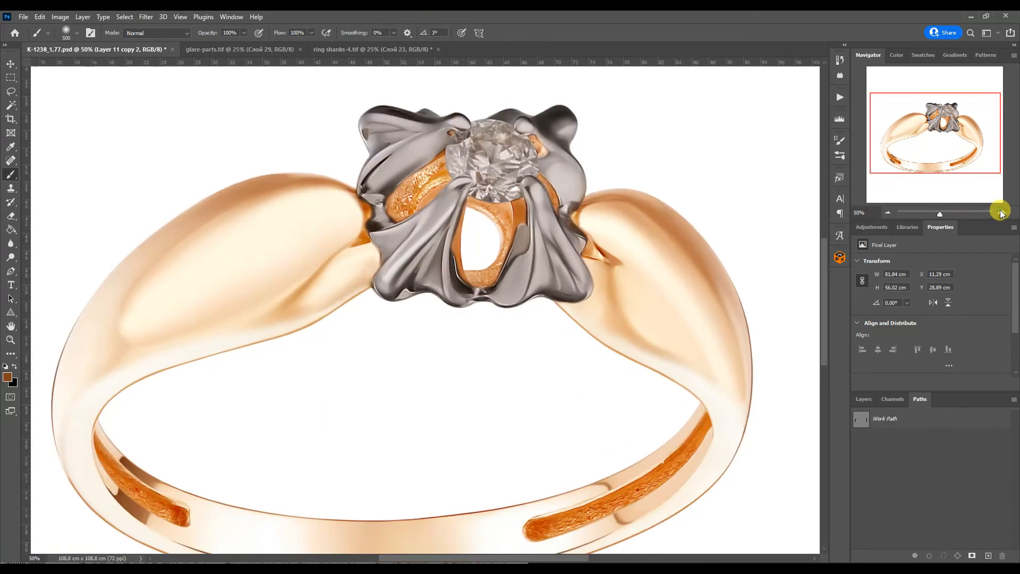
Trace Pen paths along the rim's inner edges beside the right and left recesses.
left_click(1001, 212)
left_click(945, 151)
key("p")
left_click_drag(665, 270, 678, 281)
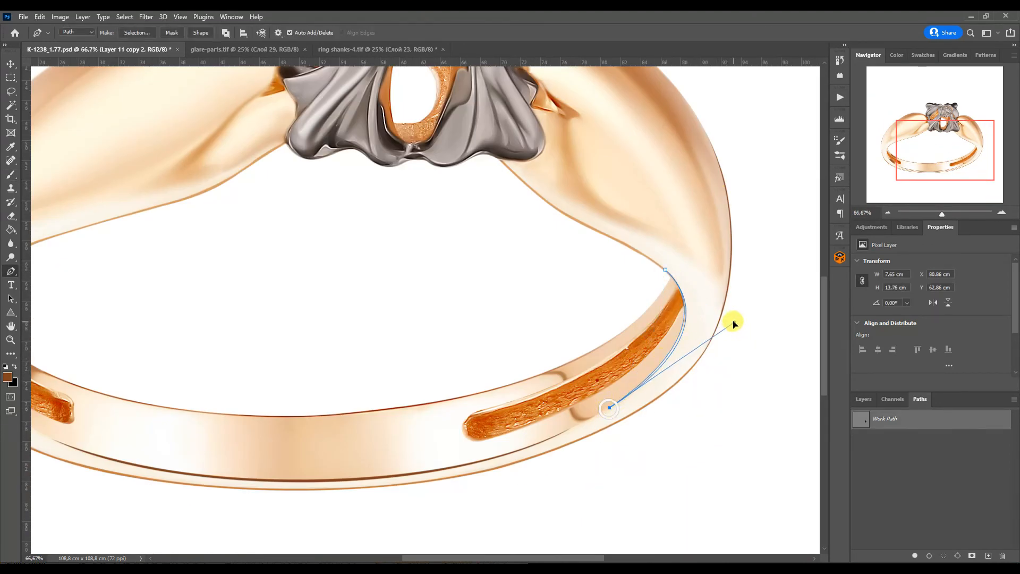
left_click(868, 151)
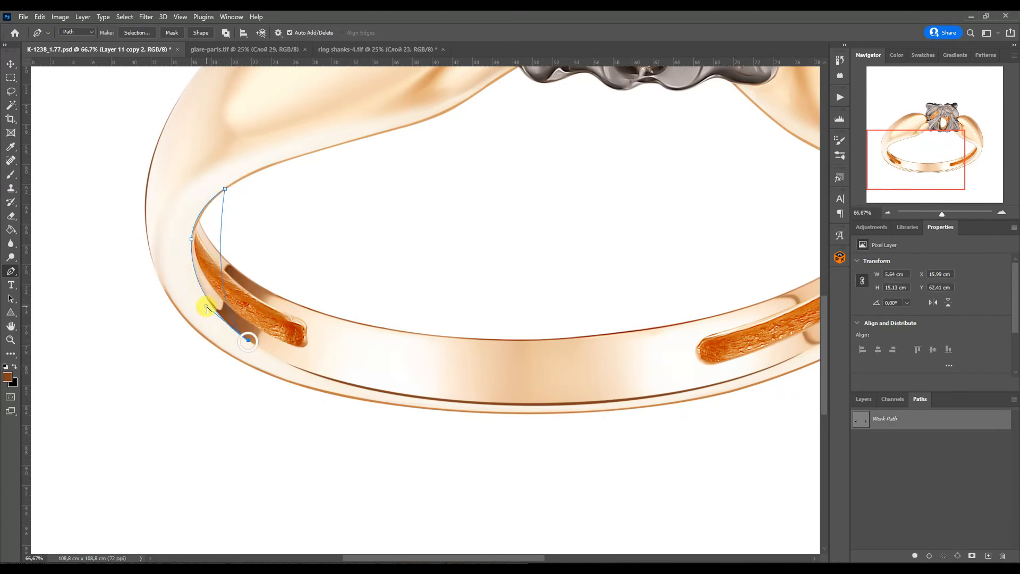
Load the inner rim paths as a selection, brush light brown sampled from the ring along both edges, and deselect.
key("ctrl+Return")
key("b")
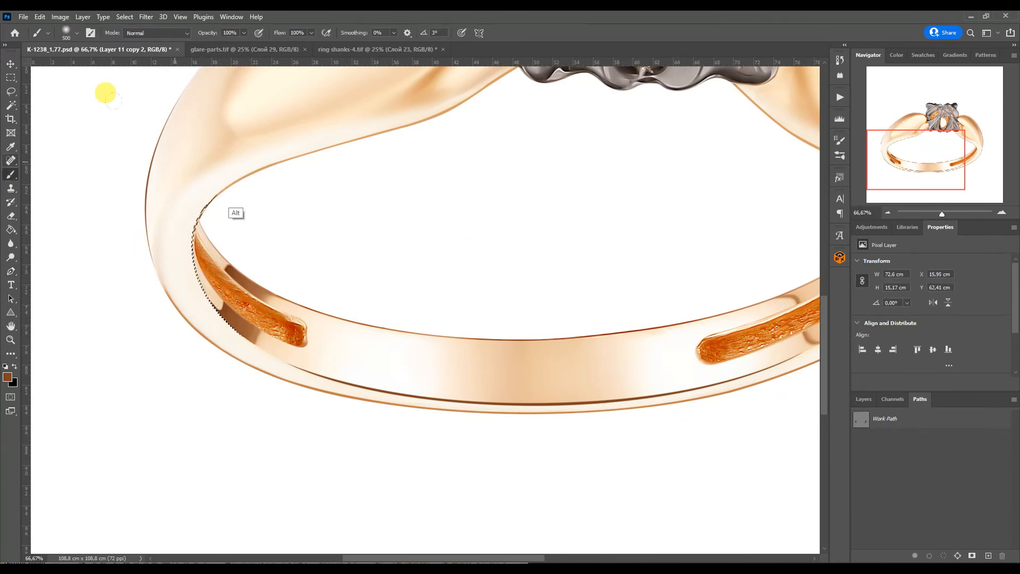
left_click_drag(927, 161, 968, 153)
key("ctrl+d")
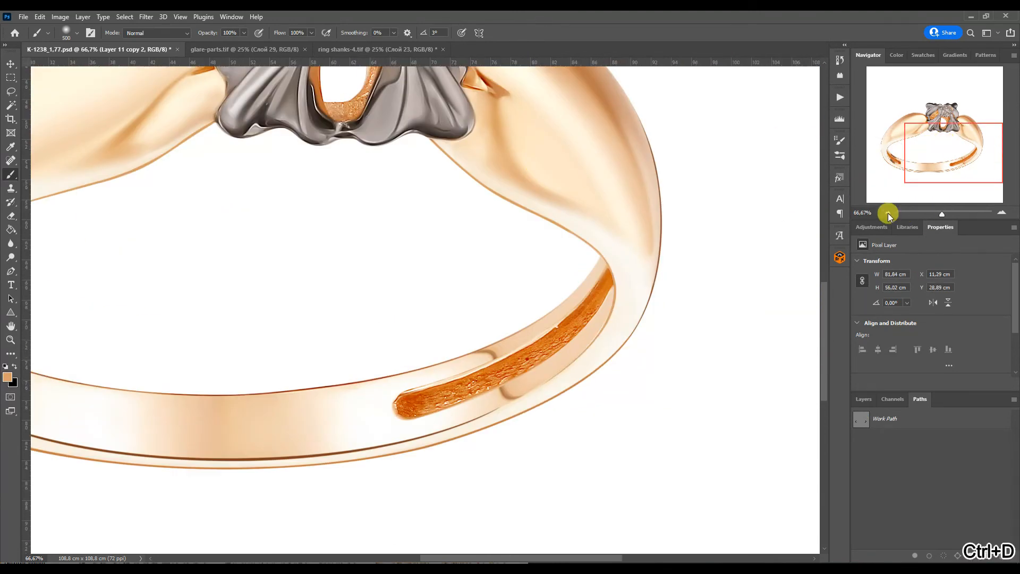
Select the setting's layer, Layer 7, with the Move tool.
left_click(888, 213)
left_click(888, 213)
left_click(11, 64)
left_click(362, 196)
double_click(858, 399)
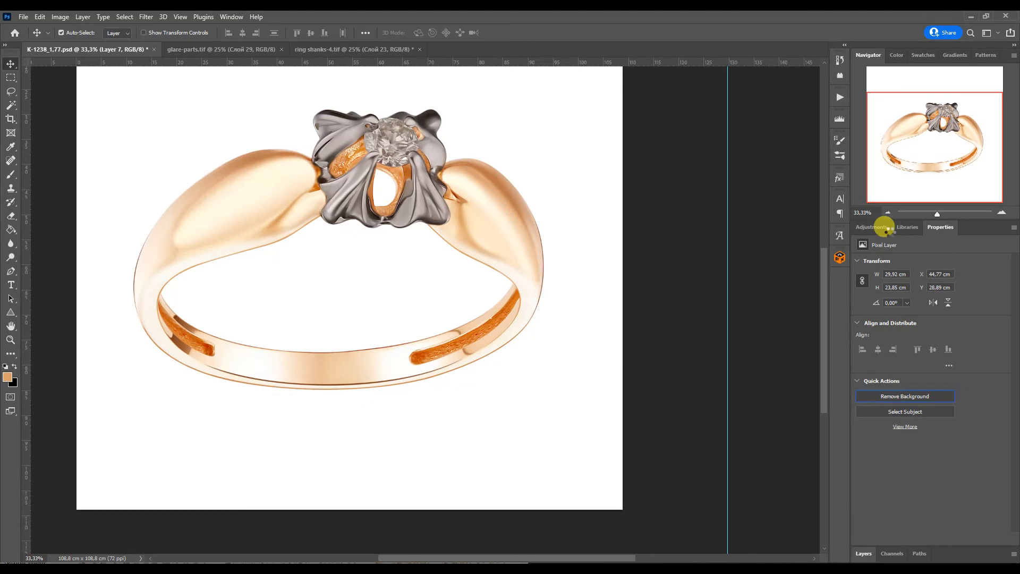
left_click(872, 559)
left_click(903, 494)
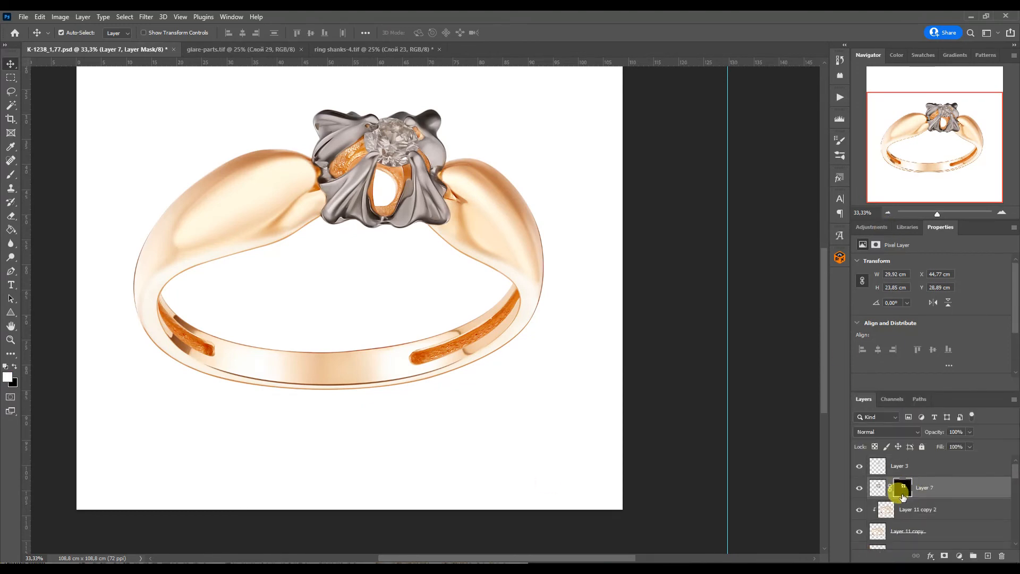
left_click(900, 489)
left_click(880, 488)
left_click(899, 487)
left_click(888, 381)
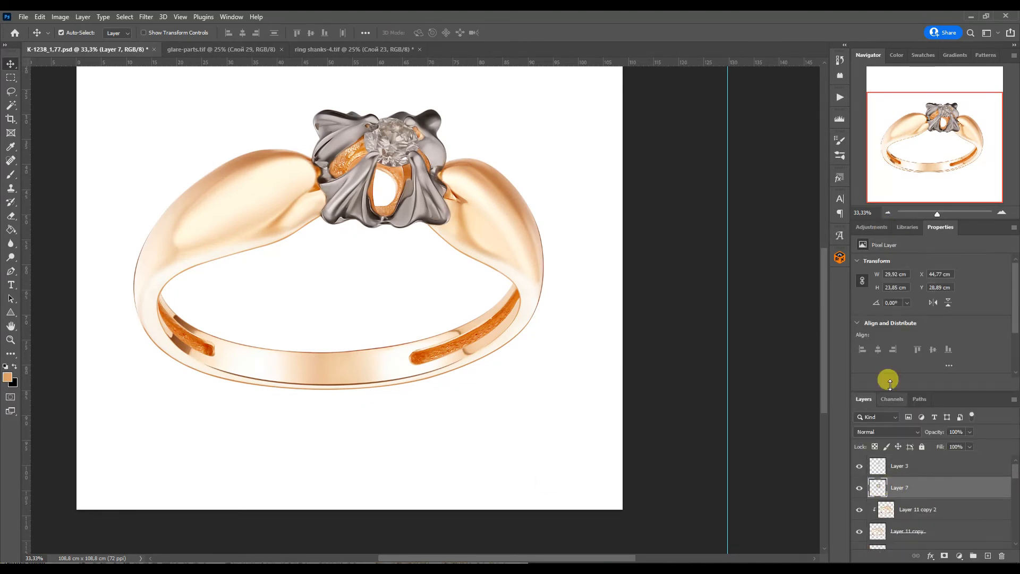
Run a white-metal recolour action above Layer 7 and clip its Levels, Hue/Saturation and Color Balance layers to the setting.
left_click(840, 98)
left_click_drag(822, 167, 822, 208)
double_click(751, 221, "ctrl")
left_click(841, 97)
left_click(875, 542, "alt")
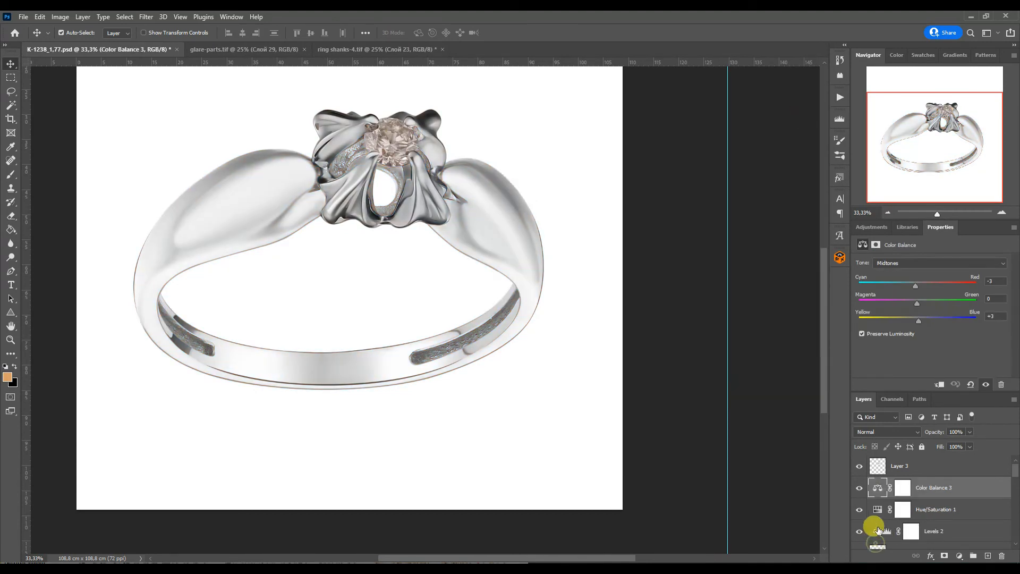
left_click(876, 520, "alt")
left_click(880, 499, "alt")
Brighten the setting with the input sliders of the Levels 2 adjustment layer.
left_click(886, 533)
left_click_drag(1005, 339, 898, 339)
left_click_drag(873, 339, 917, 340)
left_click_drag(894, 340, 889, 340)
left_click(887, 487)
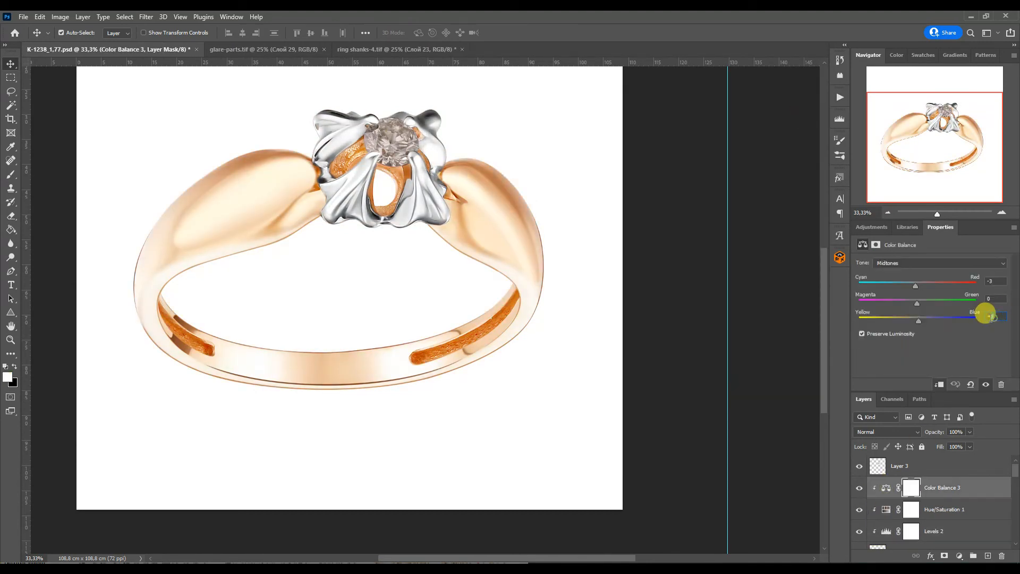
Select the diamond's layer, Layer 3, and open the stock file diamond.tif from the stones/diamond folder.
left_click(882, 469)
key("alt+Tab")
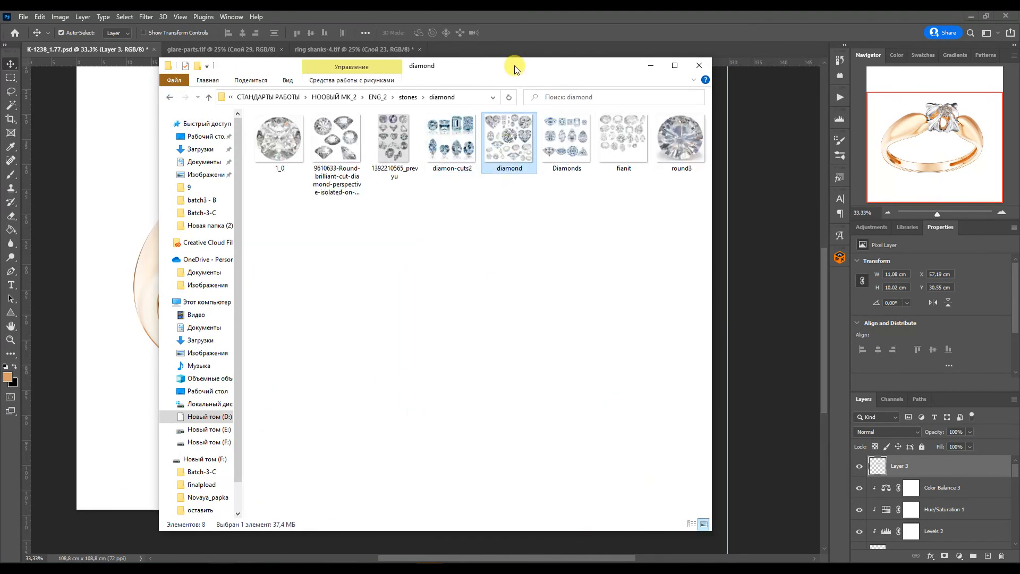
key("Return")
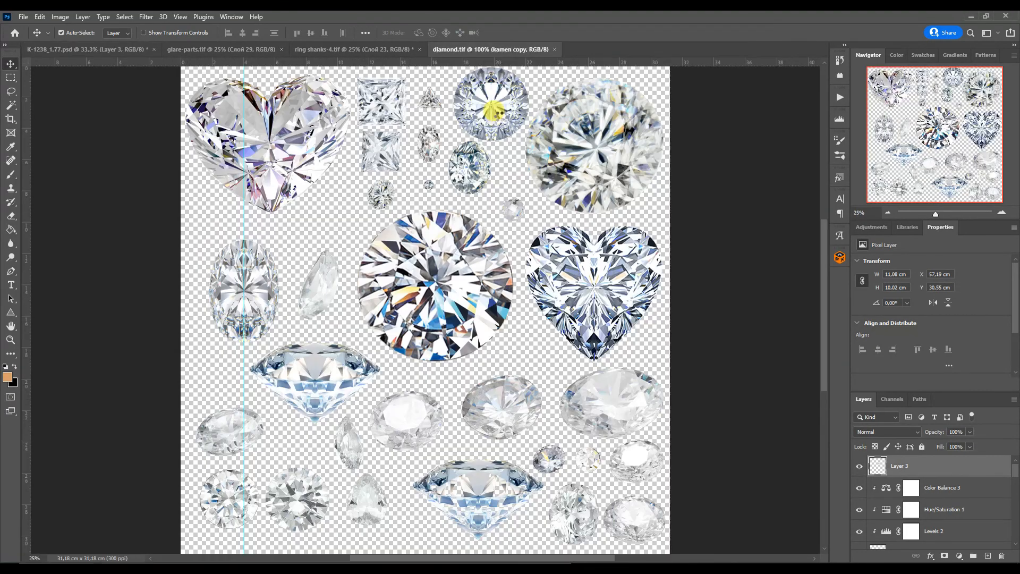
left_click(121, 50)
left_click(453, 52)
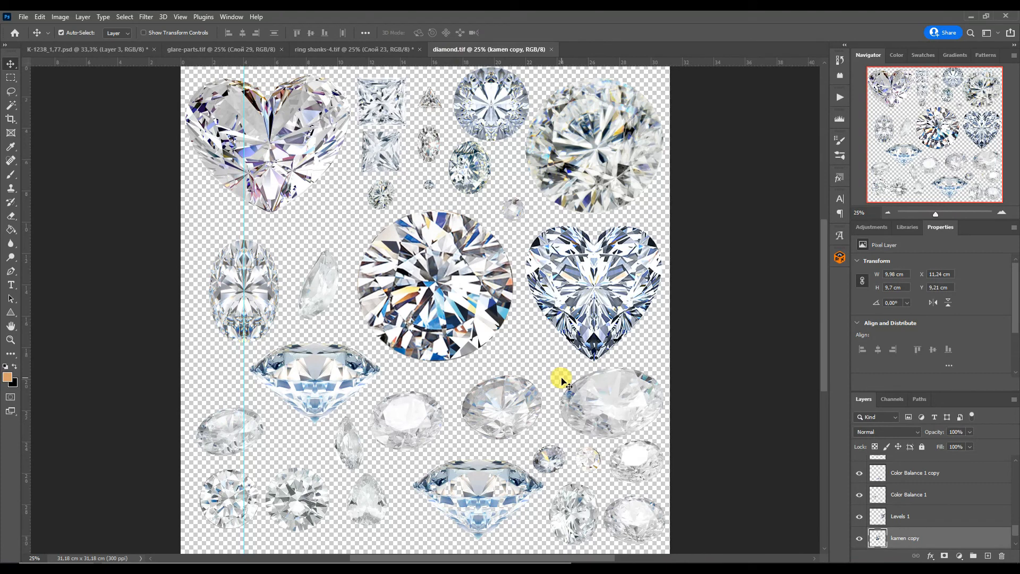
Copy the pale oval faceted stone into the ring document and scale and rotate it over the original diamond.
left_click_drag(411, 419, 406, 201)
key("ctrl+t")
left_click_drag(466, 153, 477, 176)
left_click_drag(426, 183, 465, 187)
left_click_drag(423, 255, 402, 215)
triple_click(1002, 212)
left_click_drag(962, 154, 948, 120)
left_click_drag(402, 179, 432, 190)
left_click_drag(278, 252, 294, 248)
left_click_drag(461, 310, 463, 313)
key("Return")
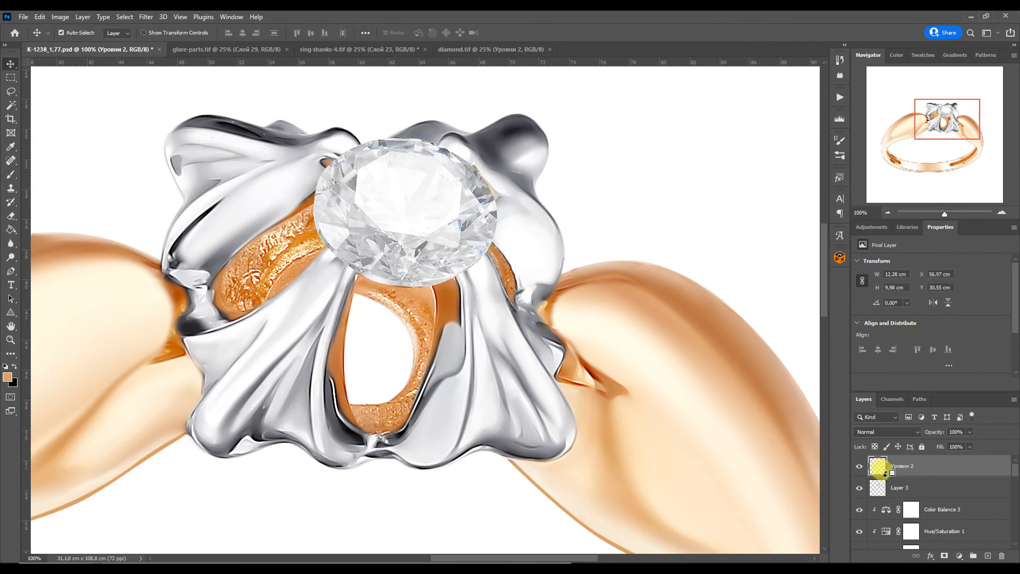
Clip the stock stone to Layer 3 and fit its sides to the original diamond, about 11.4 by 10.1 cm.
left_click(885, 472, "alt")
key("ctrl+t")
left_click_drag(491, 214, 485, 214)
left_click_drag(403, 290, 408, 289)
left_click_drag(402, 139, 400, 137)
left_click_drag(313, 216, 315, 217)
left_click_drag(489, 215, 484, 214)
key("Return")
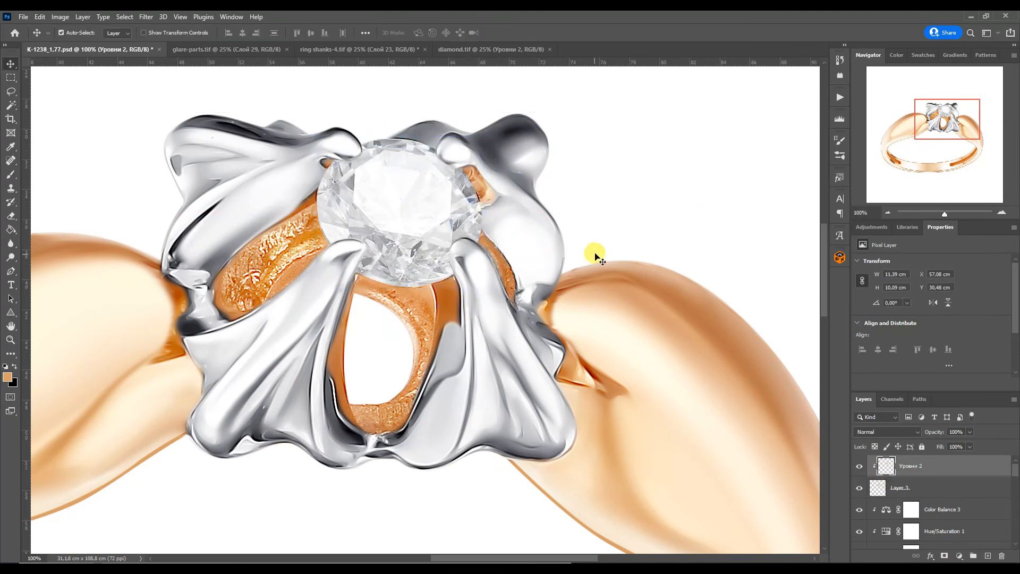
Group all ring layers above the white Layer 8, then duplicate the group and merge the copy into one layer.
left_click(889, 213)
left_click(890, 213)
left_click(890, 213)
left_click(890, 213)
left_click_drag(1016, 468, 1016, 511)
left_click(951, 500, "shift")
key("ctrl+g")
key("ctrl+j")
key("ctrl+e")
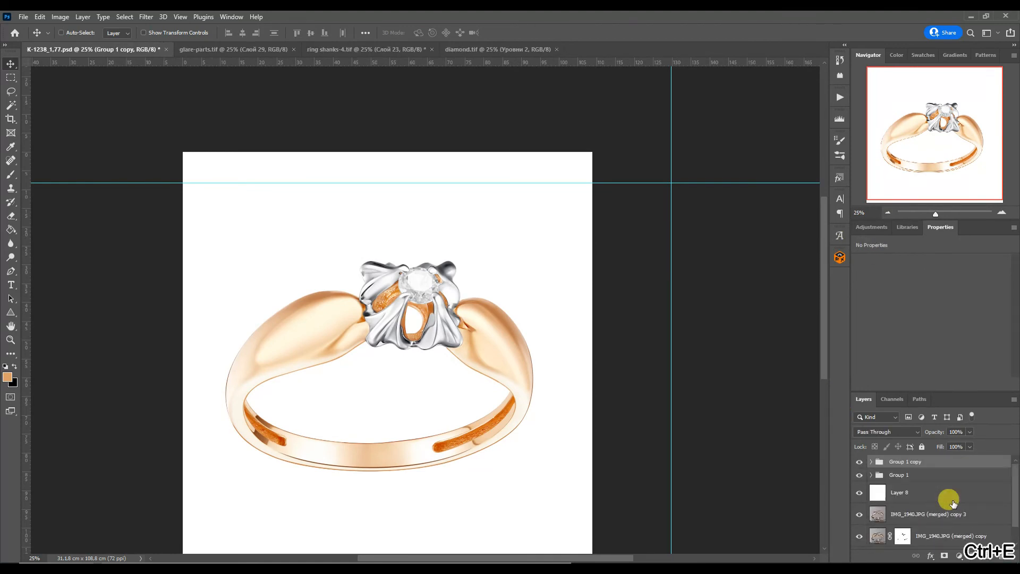
Hide Group 1, duplicate the merged ring layer, and clip the duplicate to it.
left_click(859, 484)
key("ctrl+j")
left_click(881, 482, "alt")
left_click(885, 476, "alt")
left_click(841, 98)
left_click(744, 334)
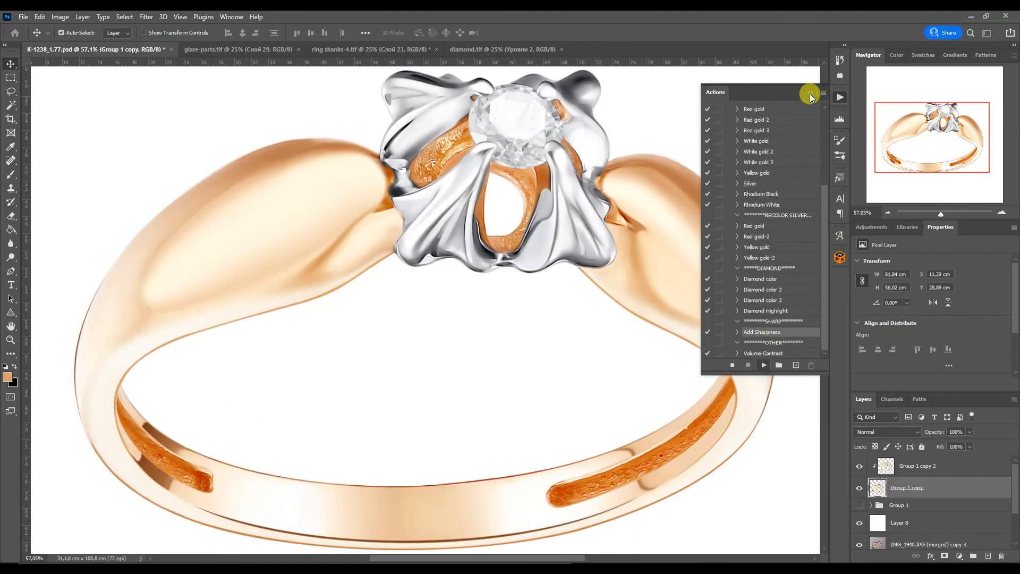
left_click(809, 93)
key("ctrl+z")
Run the Add Sharpness action twice on Group 1 copy 2 and merge it with Group 1 copy.
left_click(917, 467)
left_click(840, 97)
left_click(764, 365)
left_click(811, 94)
key("ctrl+minus")
key("ctrl+minus")
left_click(840, 97)
left_click(763, 365)
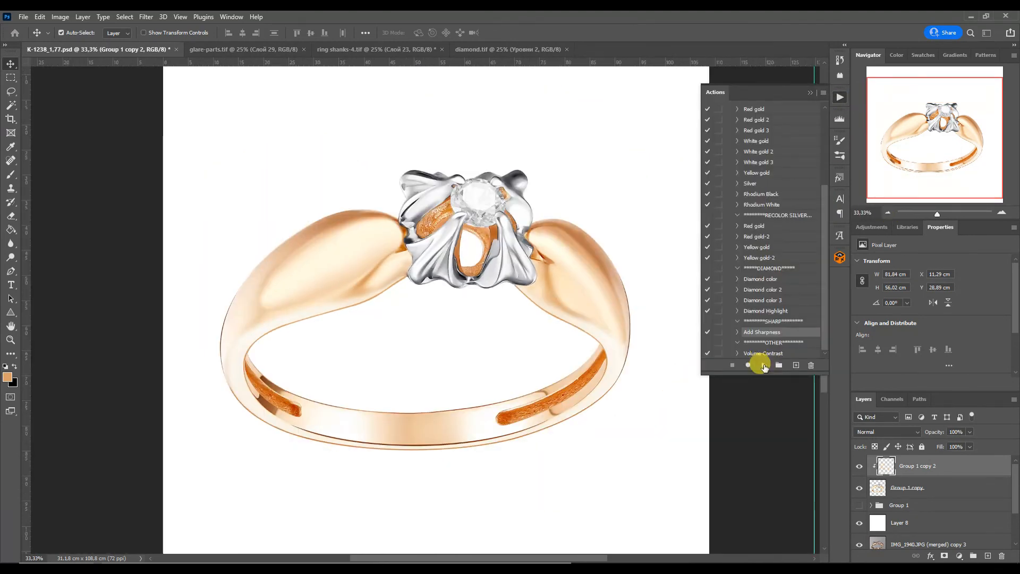
left_click(811, 94)
left_click(918, 488, "shift")
key("ctrl+e")
Move the vertical and horizontal guides so that they cross at the centre of the canvas.
left_click(633, 151)
key("ctrl+minus")
left_click_drag(716, 213, 433, 229)
left_click_drag(479, 127, 494, 301)
Rotate the merged ring counterclockwise to a diagonal pose centred on the guides.
left_click(562, 328)
key("ctrl+t")
left_click_drag(593, 418, 569, 298)
key("Return")
key("ctrl+t")
key("Return")
Open shadow.tif, copy its shadow into the ring document, and place it beneath the band's lower edge.
left_click(29, 184)
double_click(483, 383)
left_click_drag(253, 221, 618, 52)
left_click_drag(476, 260, 451, 415)
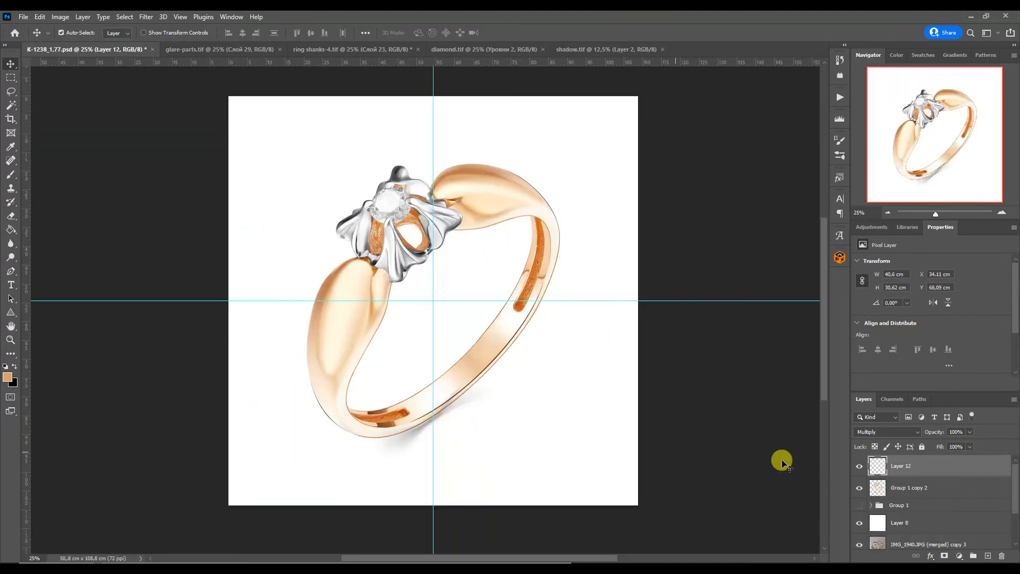
Move the shadow's Layer 12 below the ring layer and enlarge the shadow to about 68.2 by 51.4 cm.
left_click_drag(918, 466, 917, 497)
key("ctrl+t")
mouse_move(510, 467)
left_mouse_down()
mouse_move(563, 505)
mouse_move(528, 473)
left_mouse_up()
key("Return")
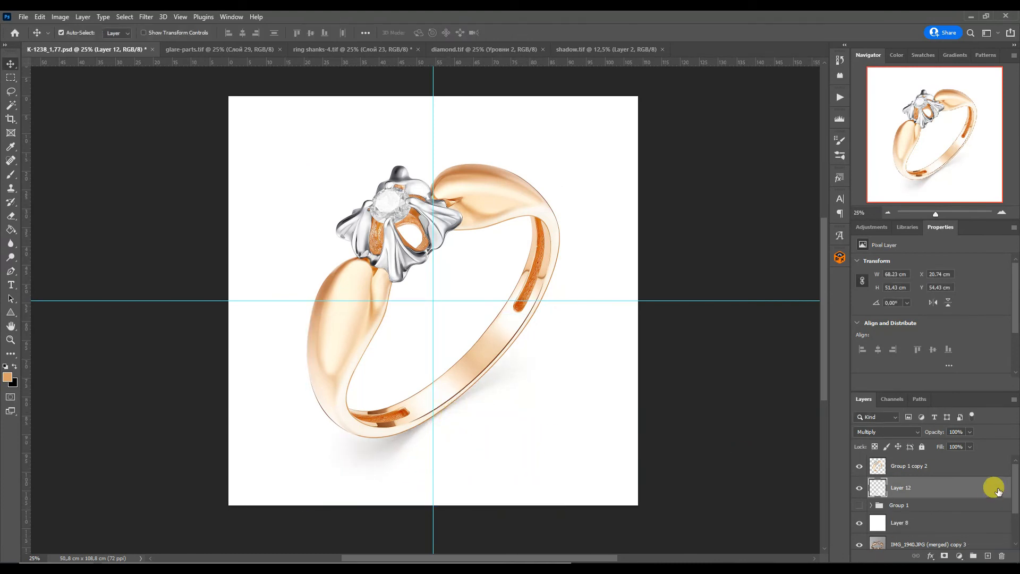
Group the layers from the ring down to the white Layer 8.
left_click(983, 523)
left_click(983, 466, "shift")
key("ctrl+g")
Toggle the finished group's visibility to compare the retouched ring with the original photo.
left_click_drag(859, 501, 860, 463)
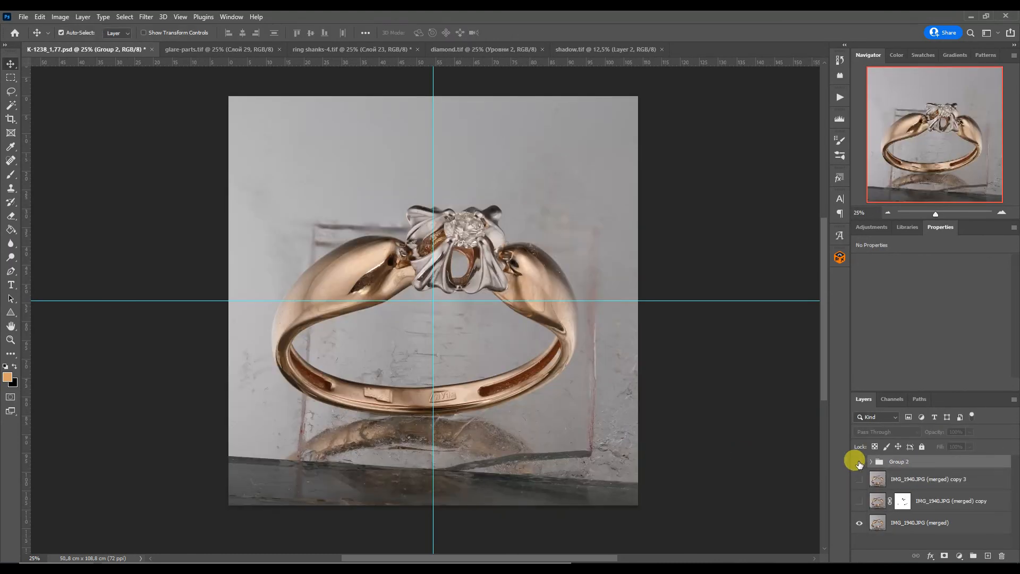
left_click(859, 462)
left_click(860, 462)
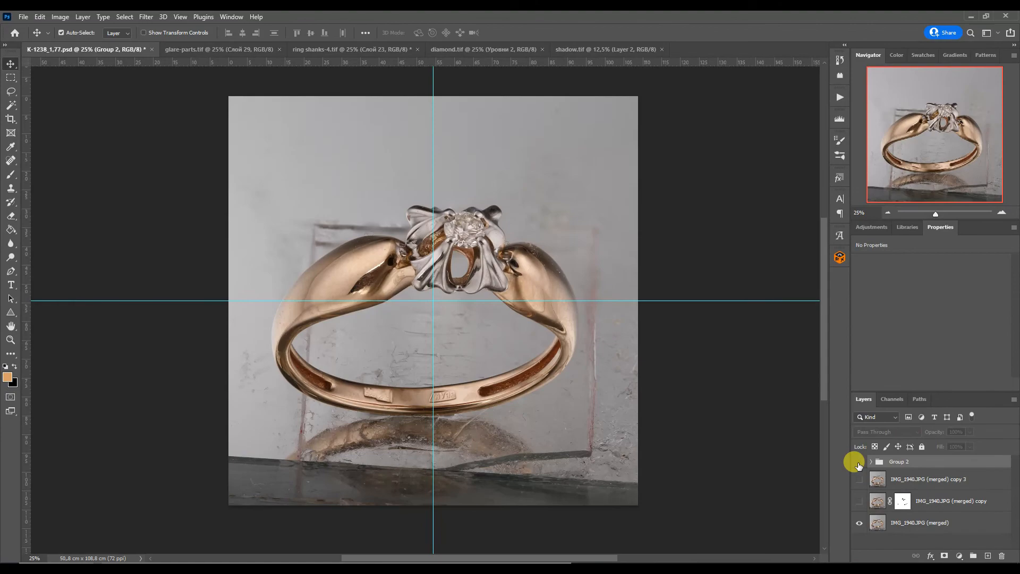